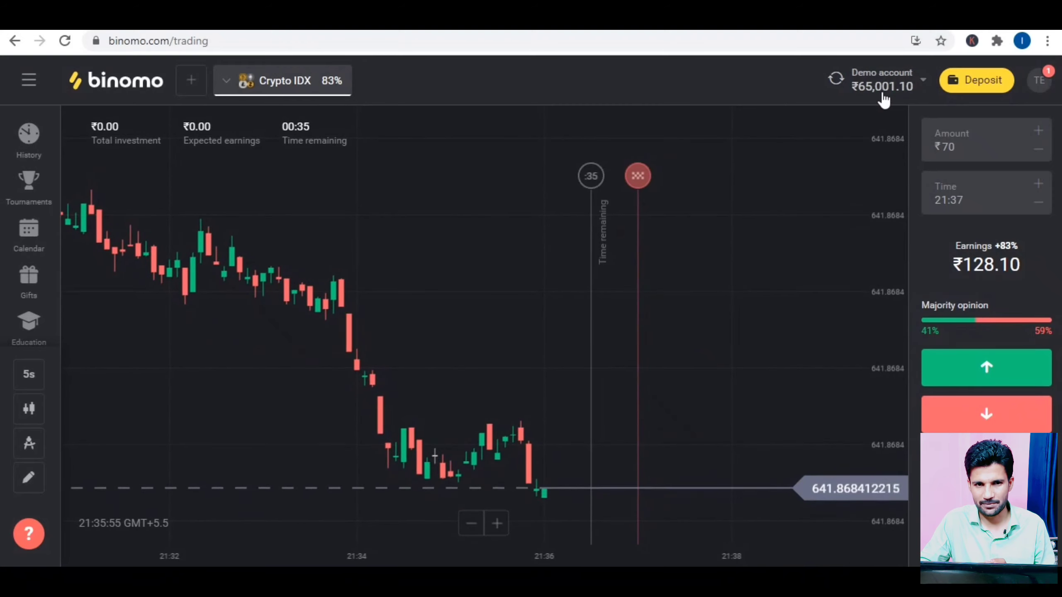
# Step: Switch from the demo account to the Real account with its ₹50,000.00 balance
pyautogui.click(898, 99)
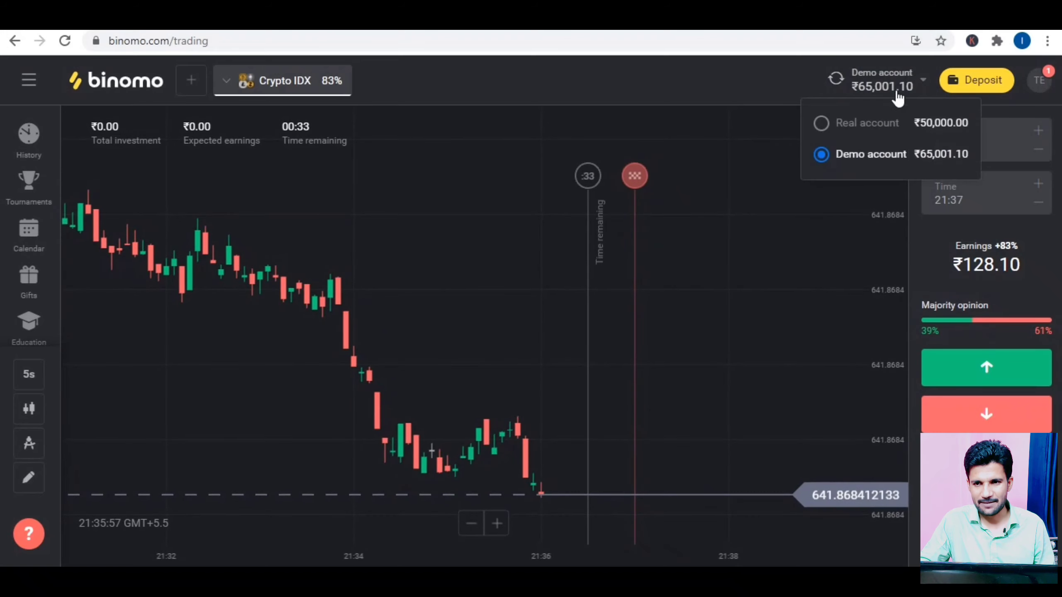
pyautogui.click(835, 134)
pyautogui.click(562, 403)
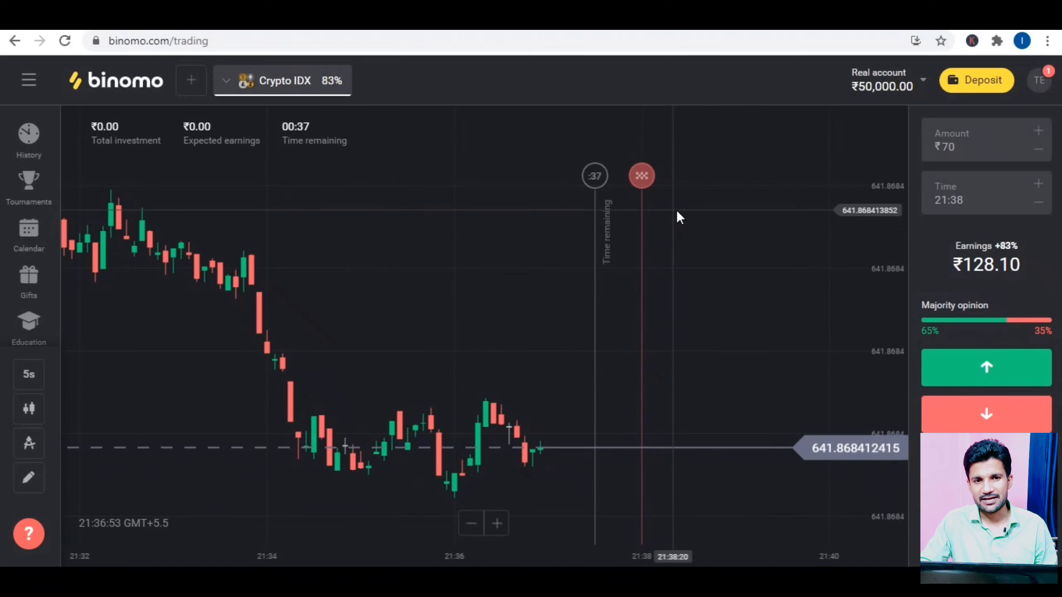
# Step: Go to Deposit funds, browse India's payment methods such as Rupay and IndianCash, and choose Upi
pyautogui.click(969, 83)
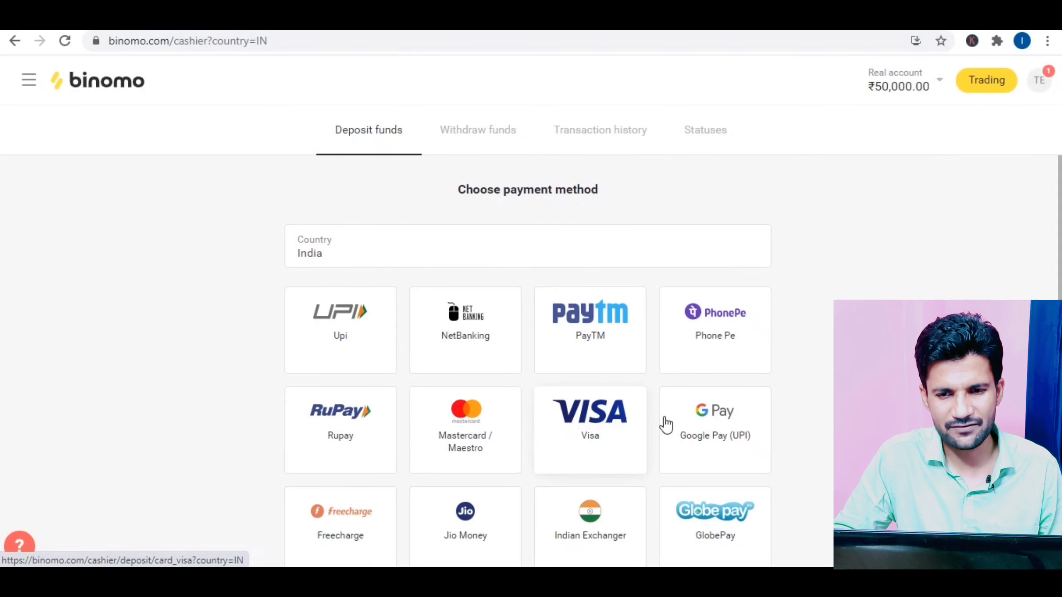
pyautogui.scroll(-3, 391, 505)
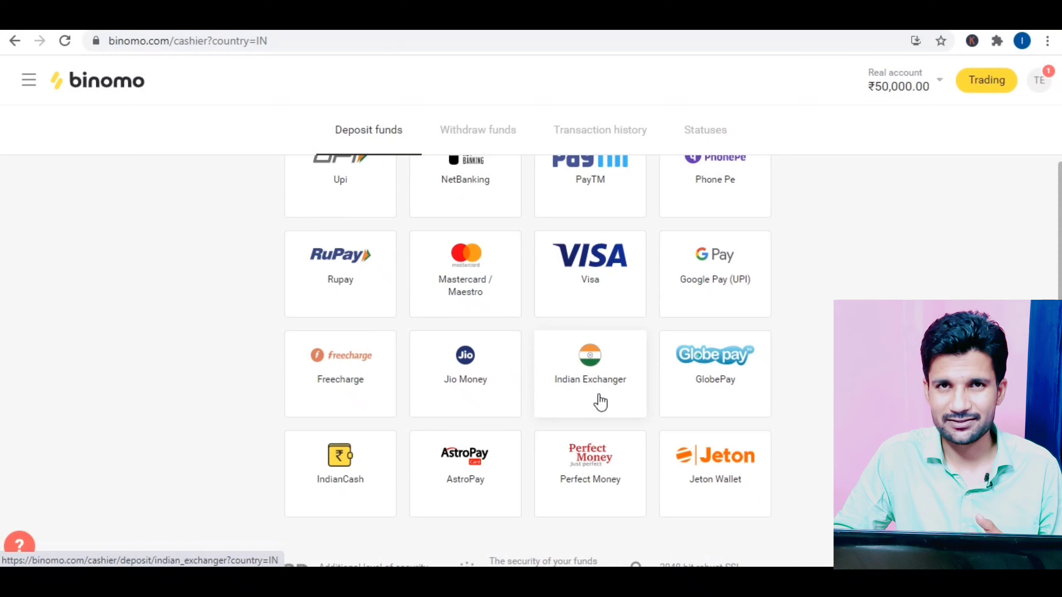
pyautogui.scroll(2, 600, 402)
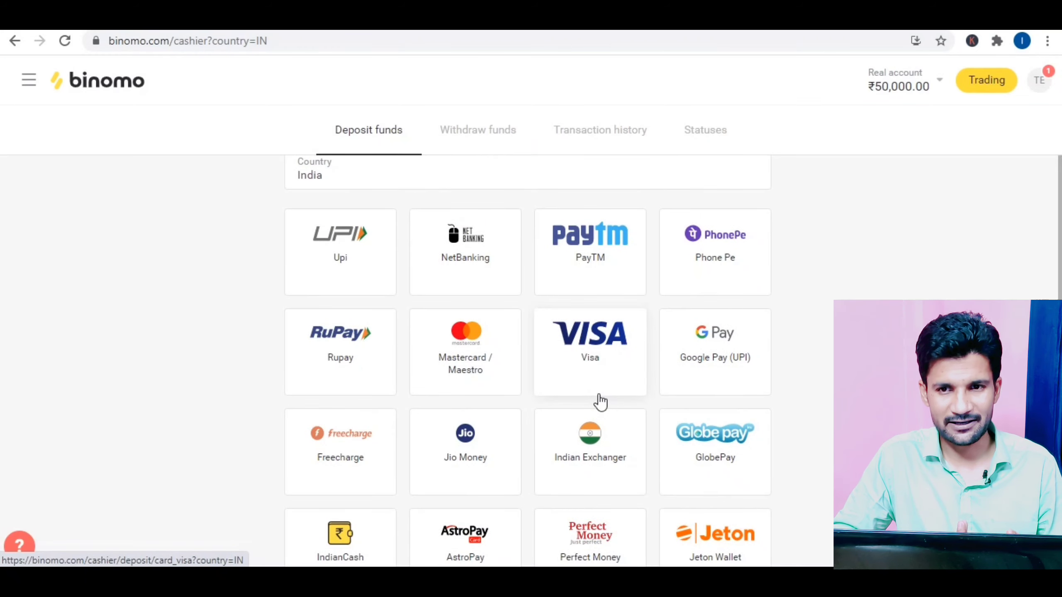
pyautogui.scroll(2, 600, 402)
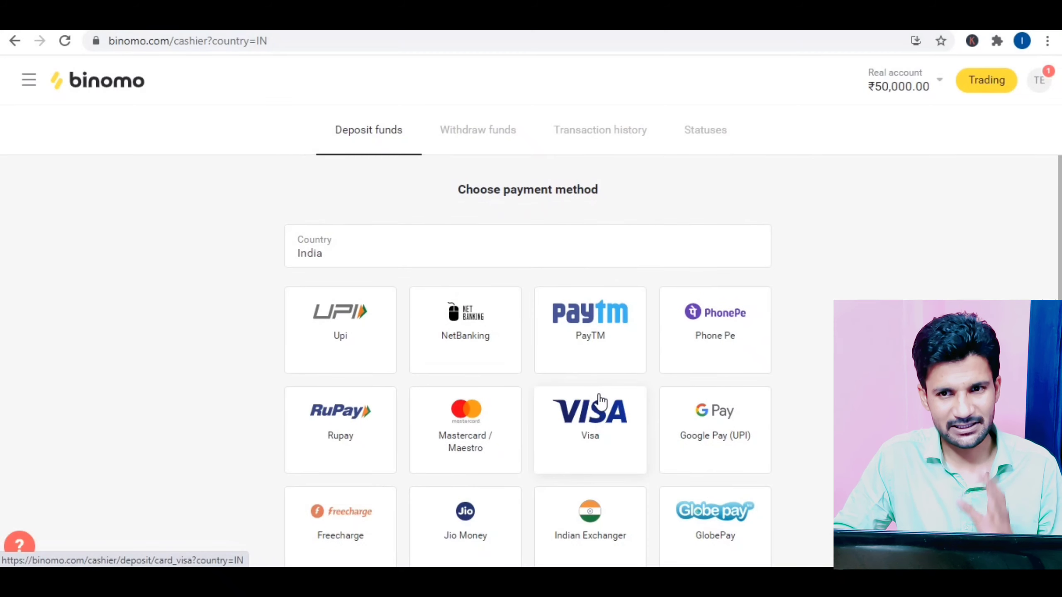
pyautogui.click(343, 340)
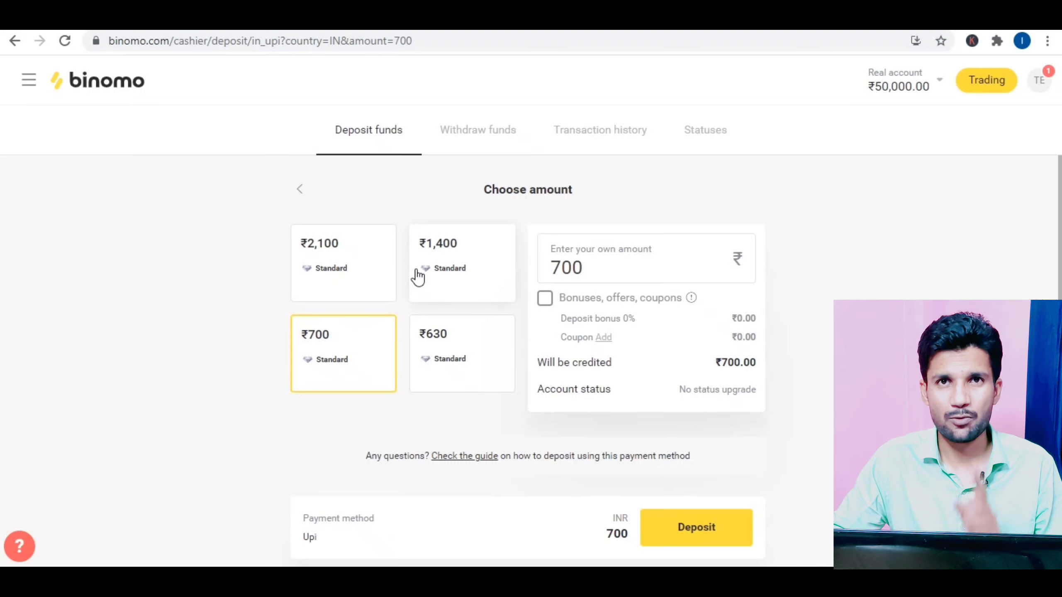
# Step: Enable bonuses and apply coupon ISRAR100 to the ₹700 Upi deposit
pyautogui.click(545, 298)
pyautogui.click(603, 338)
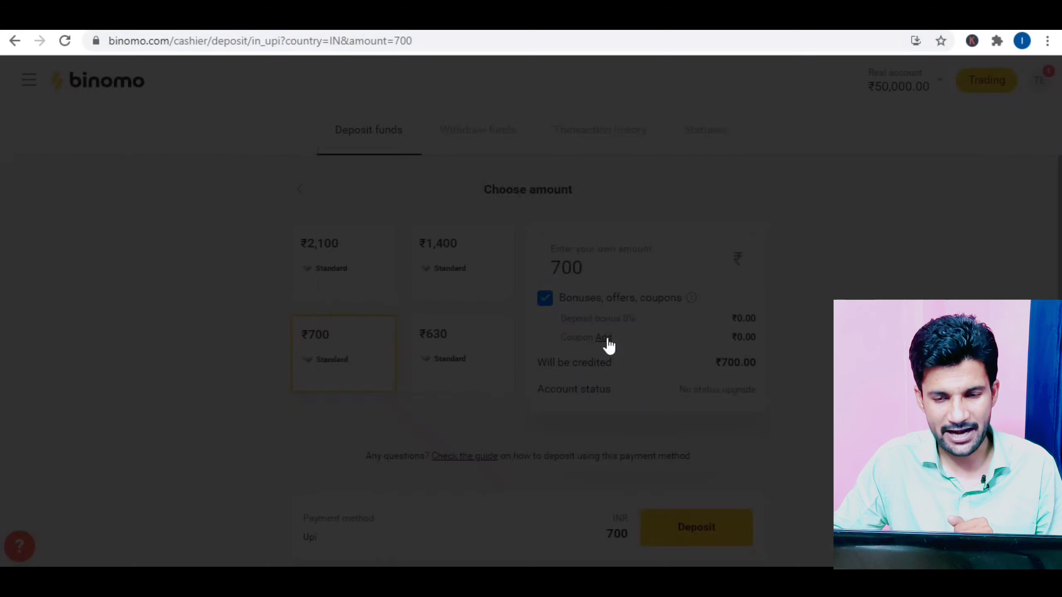
pyautogui.click(429, 360)
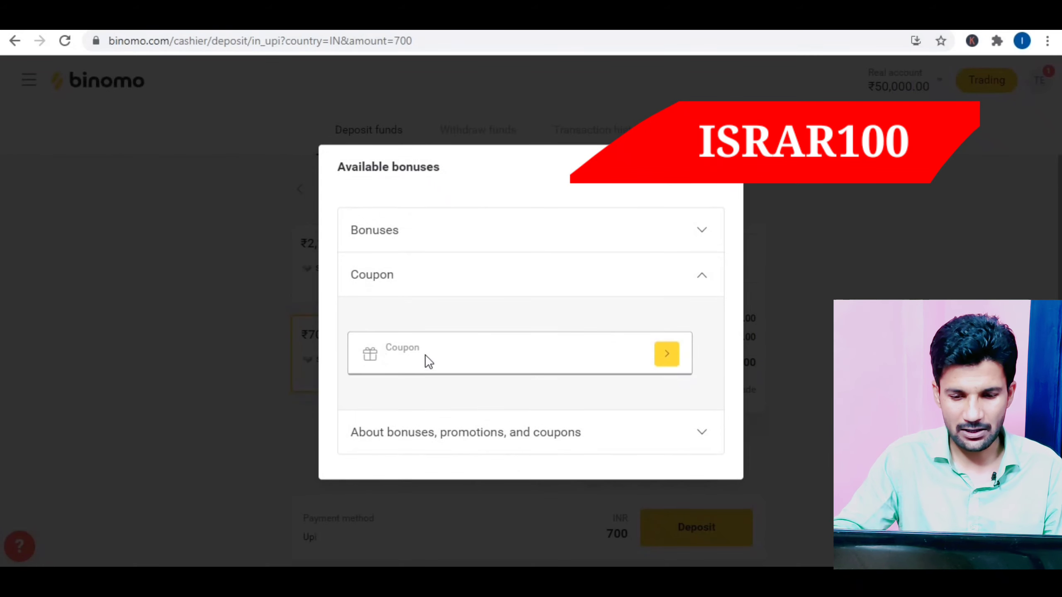
pyautogui.write('ISRAR100')
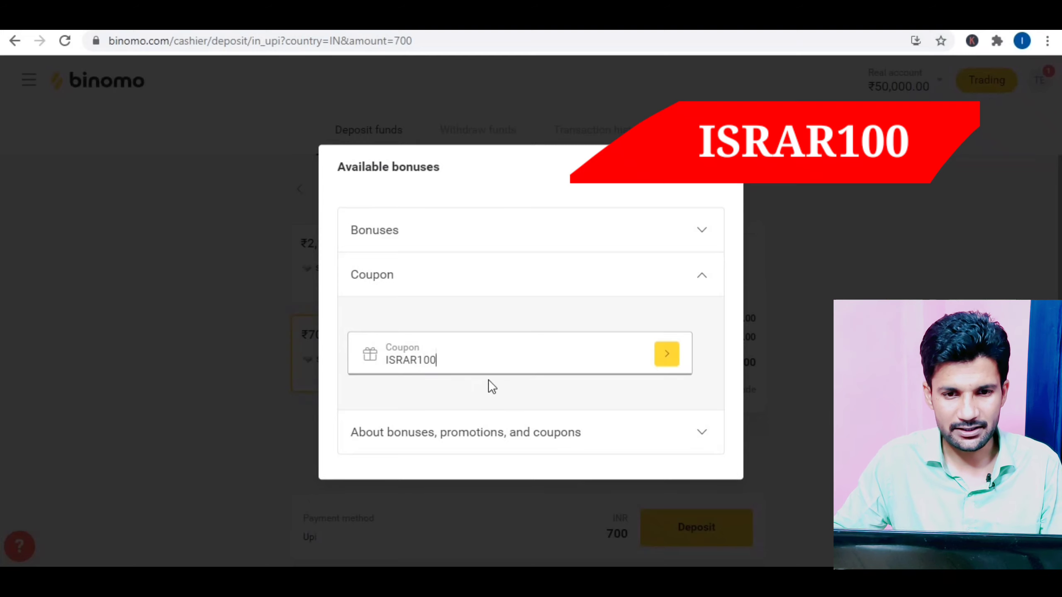
pyautogui.click(665, 359)
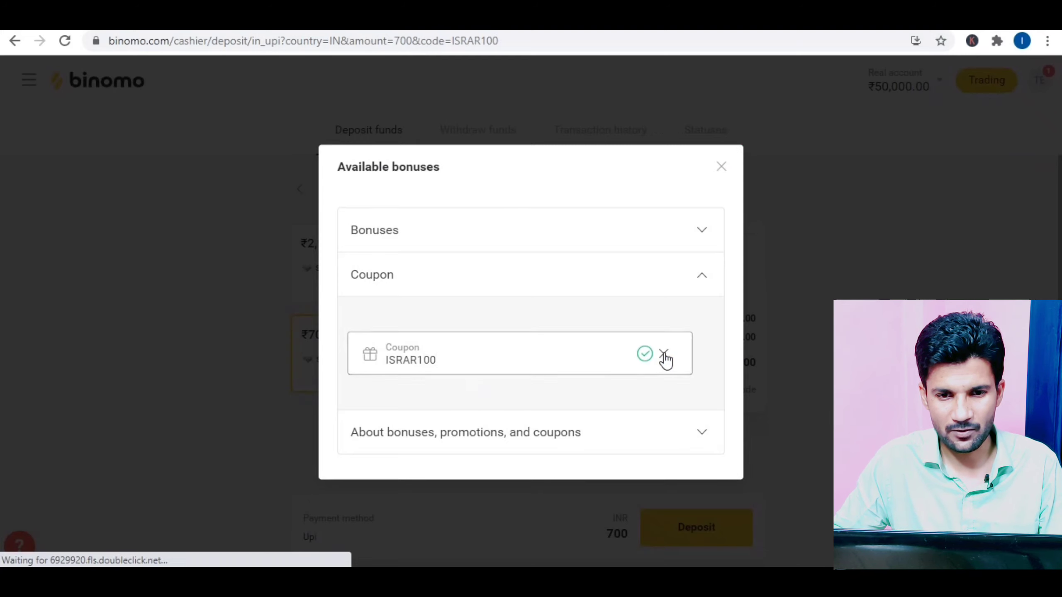
pyautogui.click(723, 167)
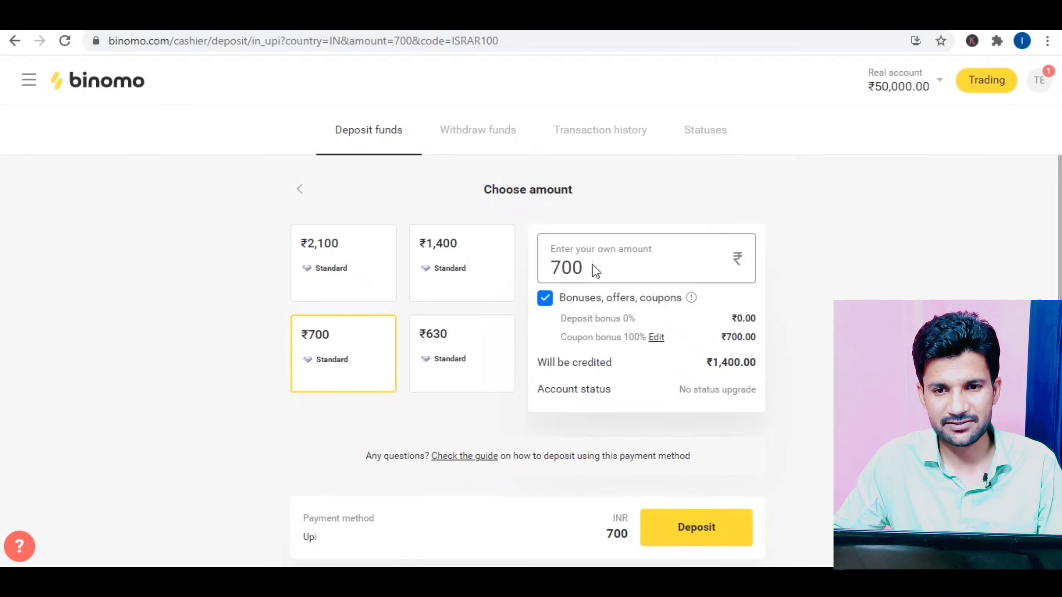
# Step: Highlight the ₹700 deposit and the ₹1,400.00 to be credited, then submit the deposit
pyautogui.moveTo(628, 260); pyautogui.dragTo(531, 265)
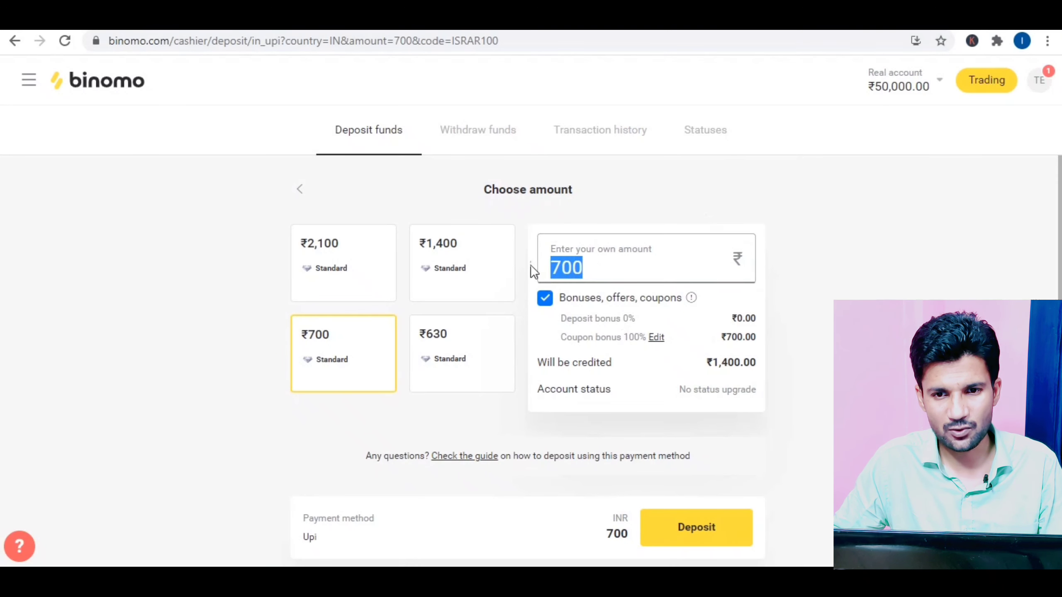
pyautogui.moveTo(758, 364); pyautogui.dragTo(723, 365)
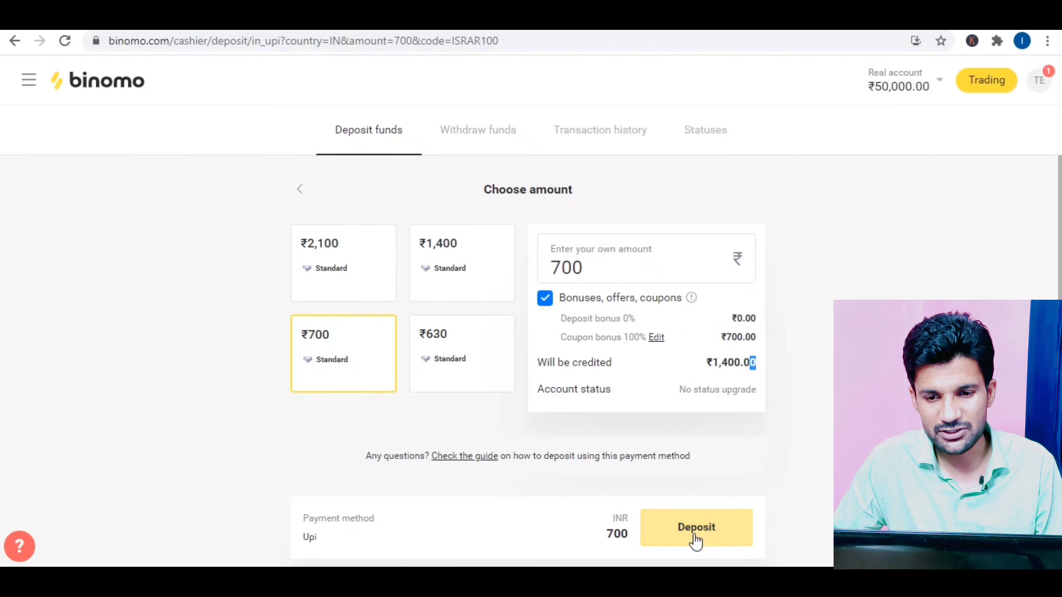
pyautogui.scroll(-3, 694, 540)
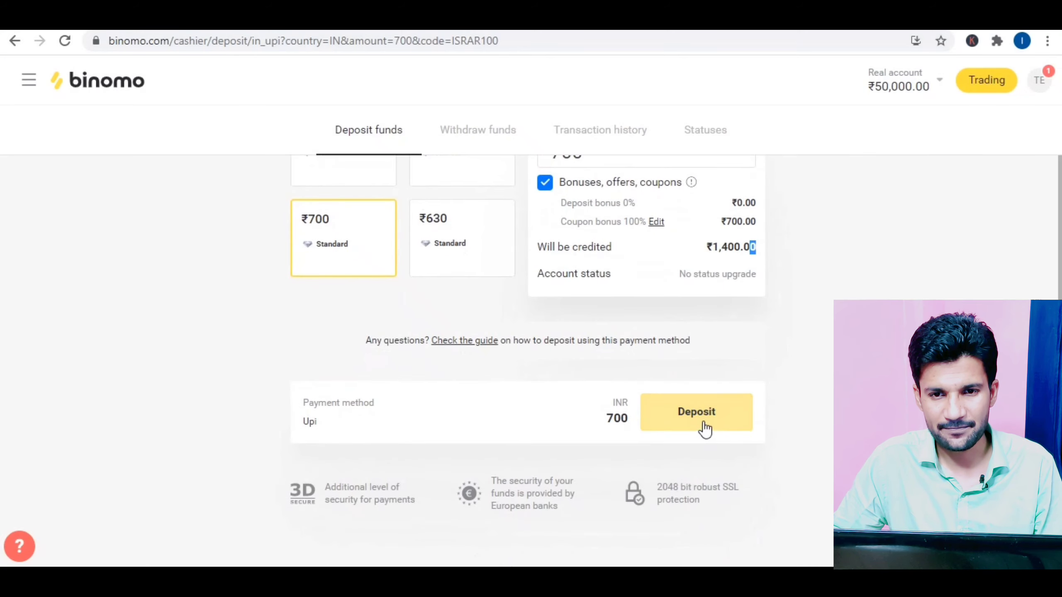
pyautogui.click(704, 428)
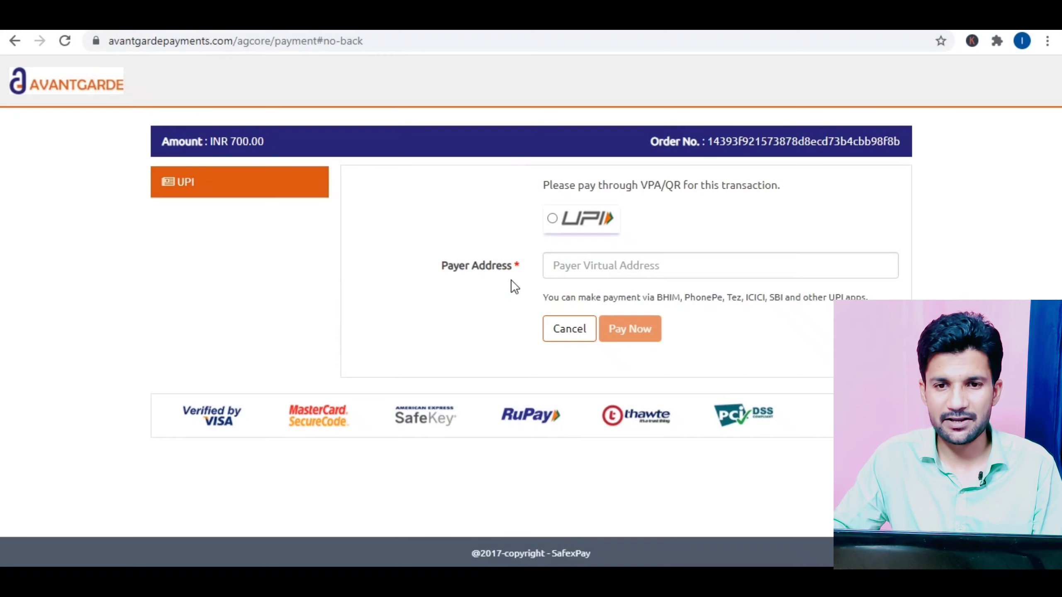
# Step: Pay the INR 700.00 by UPI with the payer's UPI address, then go back to Binomo
pyautogui.click(552, 217)
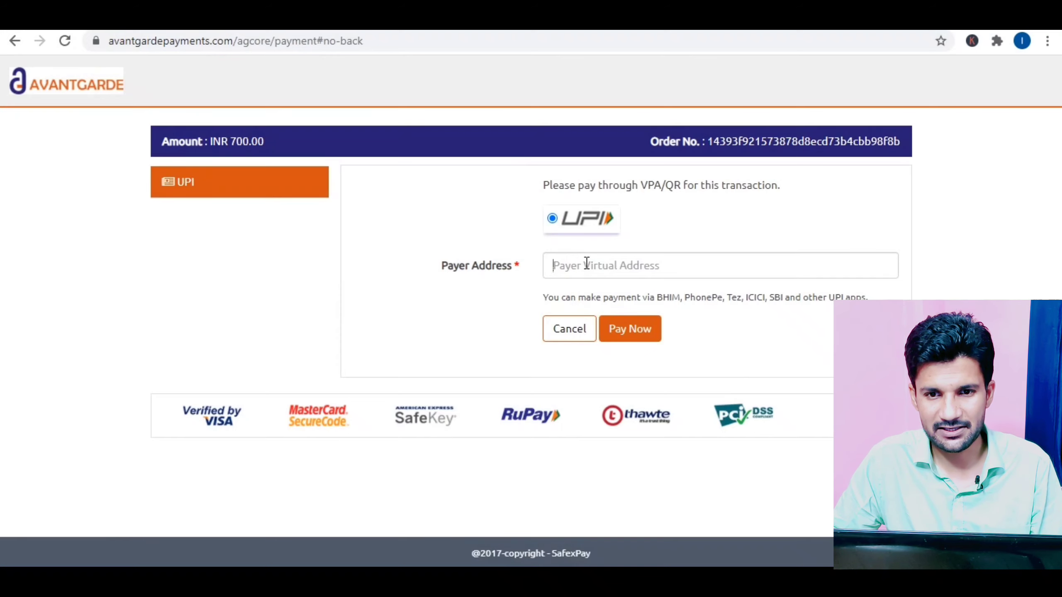
pyautogui.click(585, 264)
pyautogui.press('Escape')
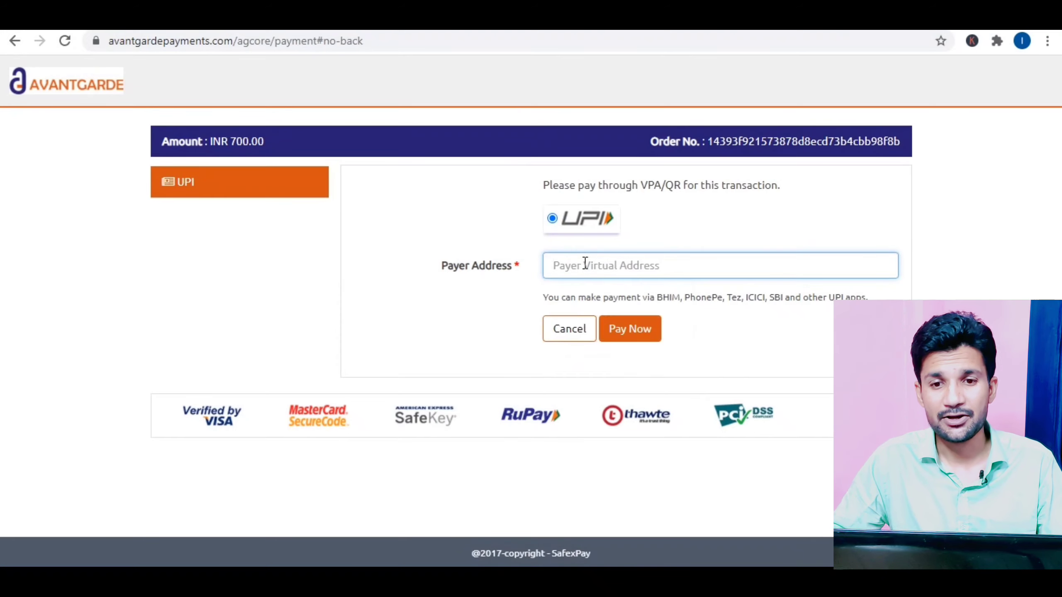
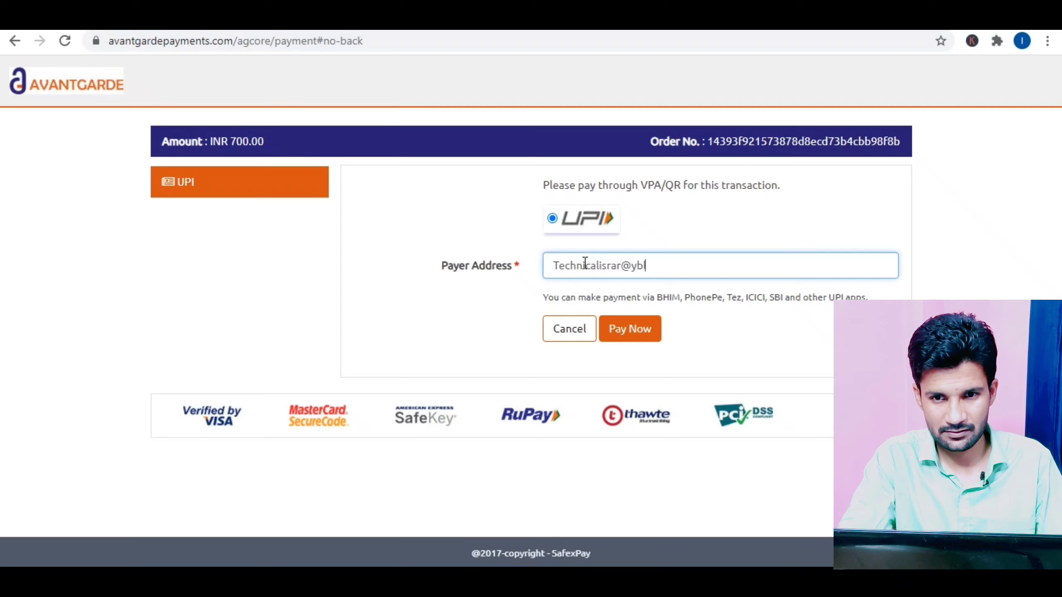
pyautogui.click(636, 335)
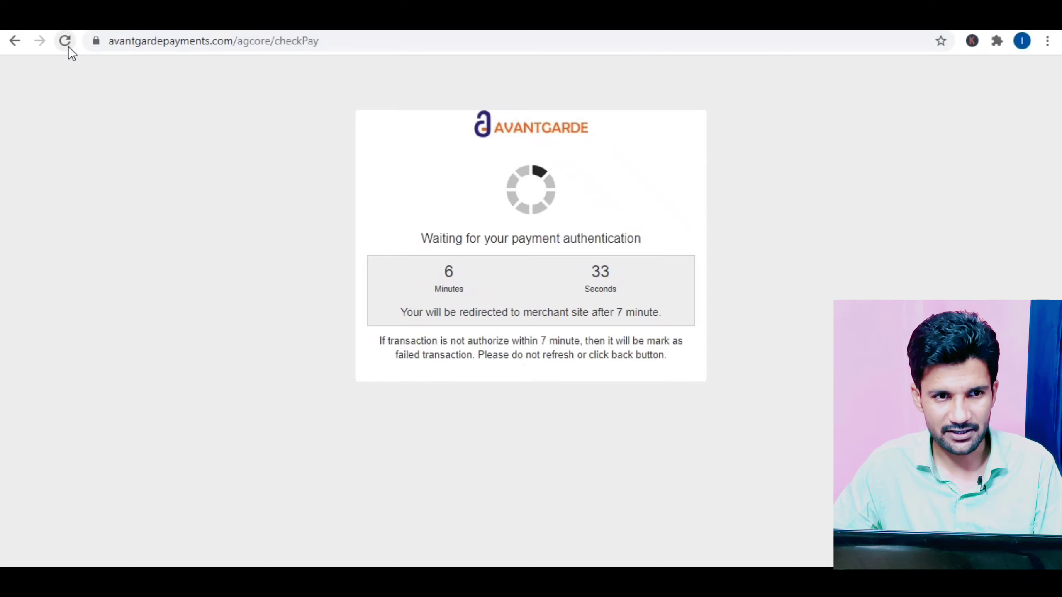
pyautogui.click(18, 44)
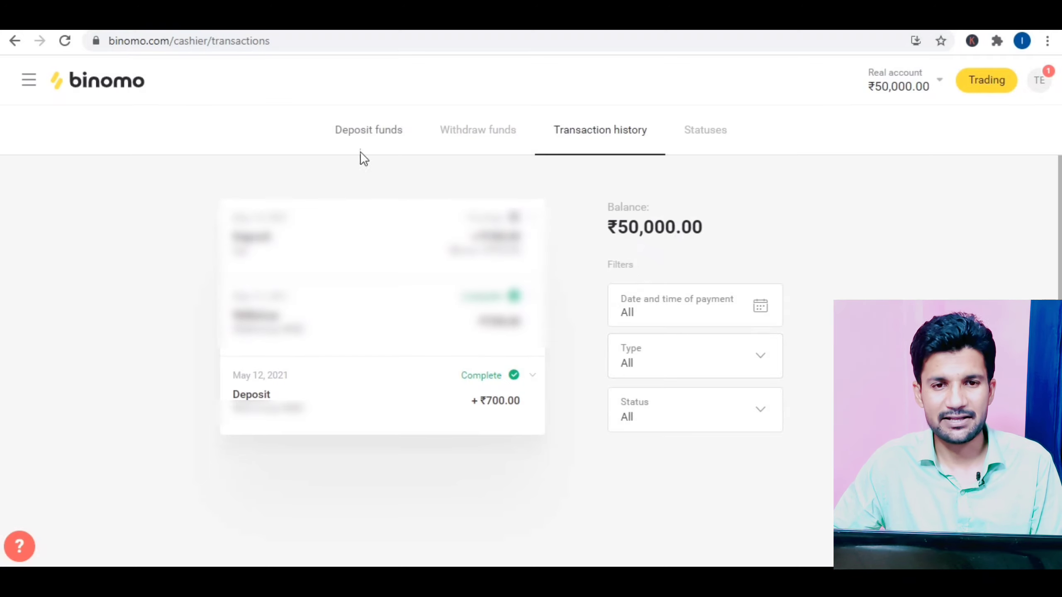
# Step: Open Deposit funds and then the Statuses page comparing account tiers
pyautogui.click(361, 140)
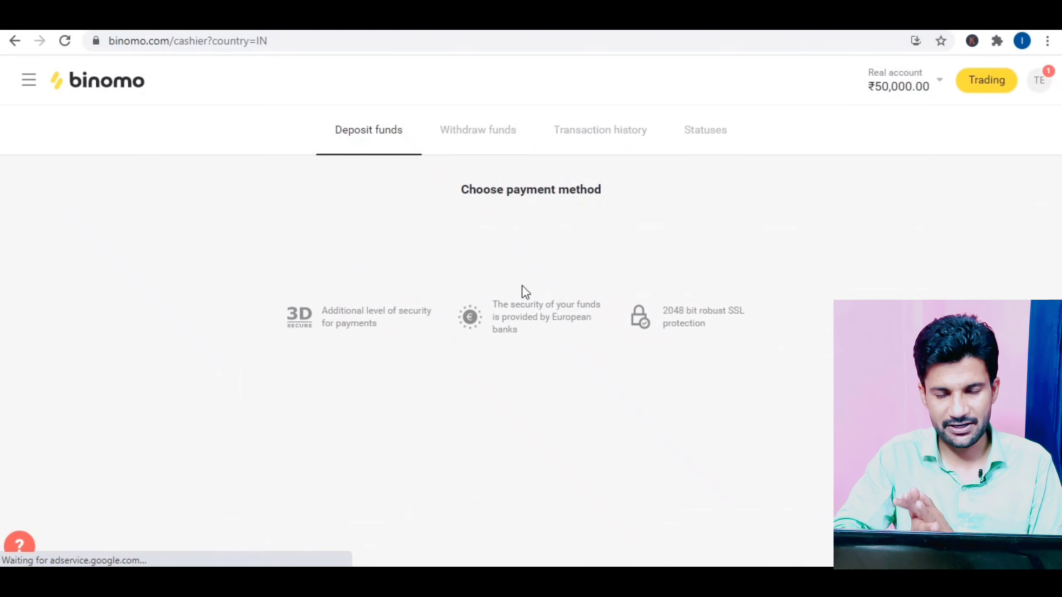
pyautogui.click(705, 142)
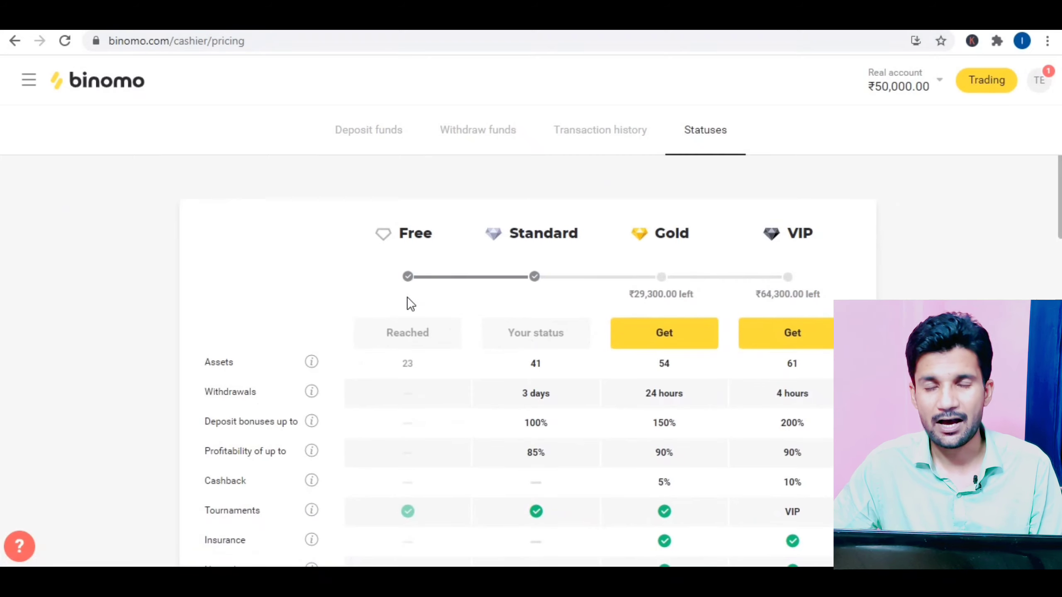
# Step: Highlight the Free status heading and the Standard tier's 100% deposit bonus in the Statuses table
pyautogui.scroll(-4, 406, 297)
pyautogui.scroll(4, 403, 247)
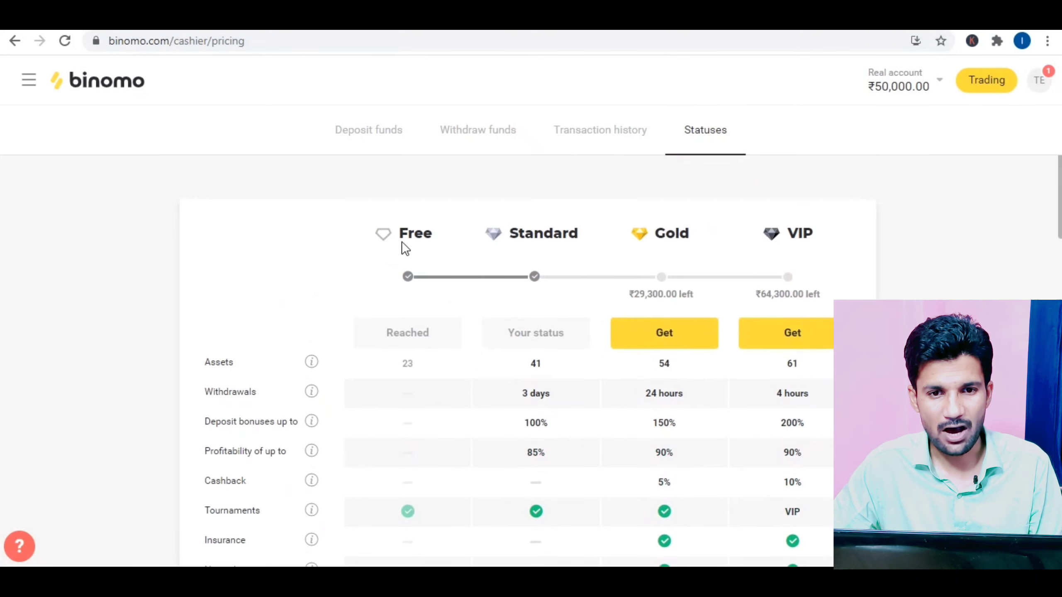
pyautogui.tripleClick(433, 241)
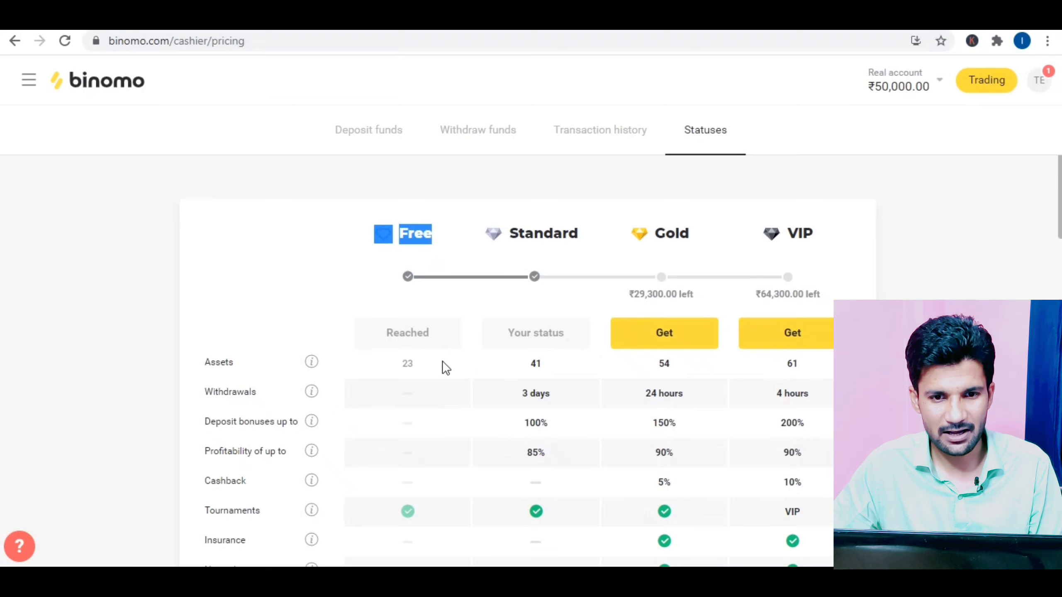
pyautogui.scroll(-2, 443, 363)
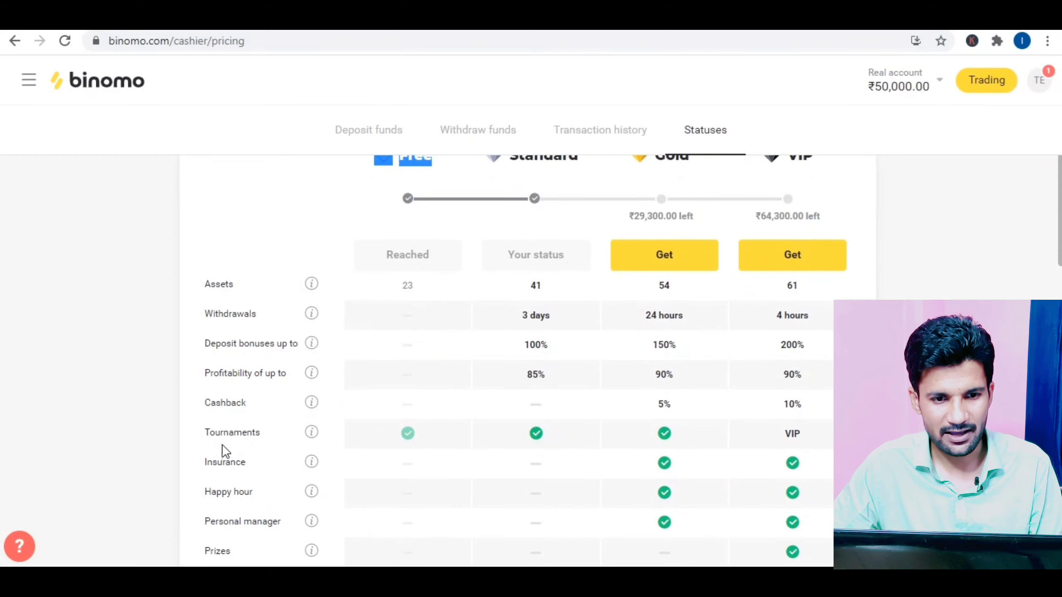
pyautogui.scroll(-3, 410, 435)
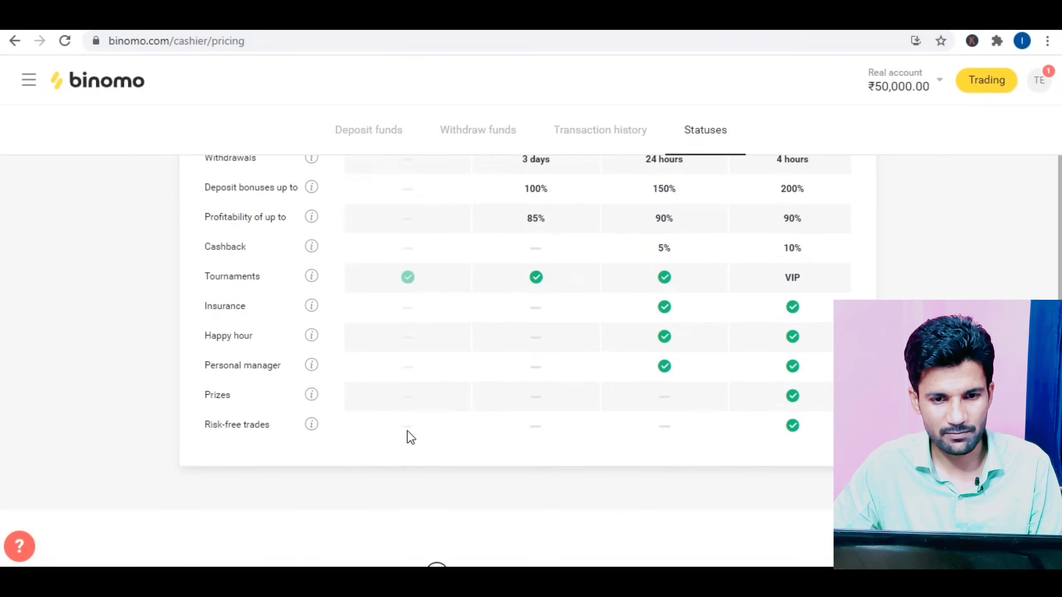
pyautogui.scroll(5, 384, 387)
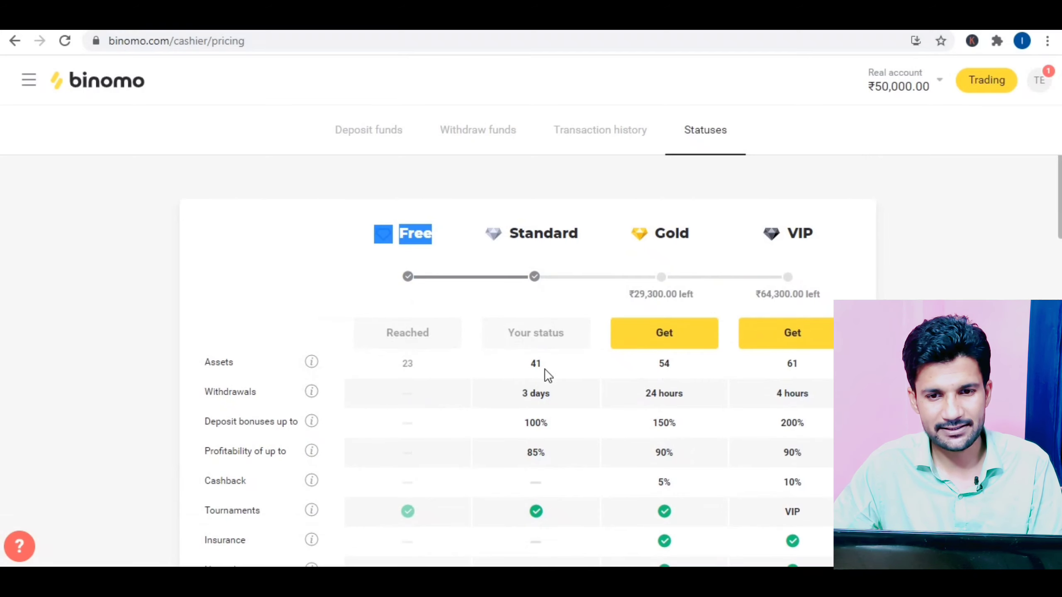
pyautogui.moveTo(551, 395); pyautogui.dragTo(519, 427)
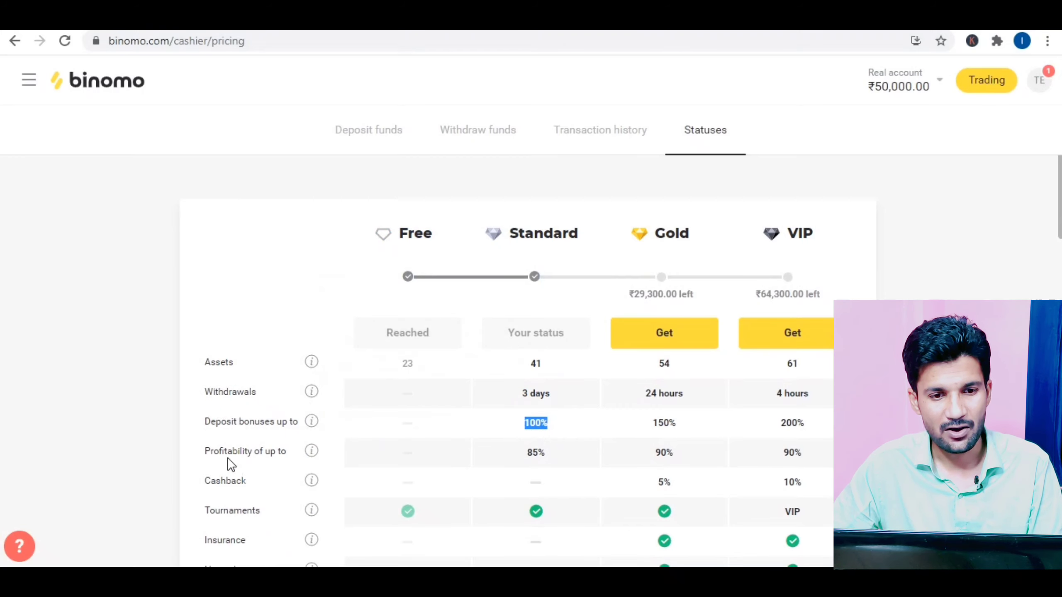
pyautogui.moveTo(548, 455); pyautogui.dragTo(518, 455)
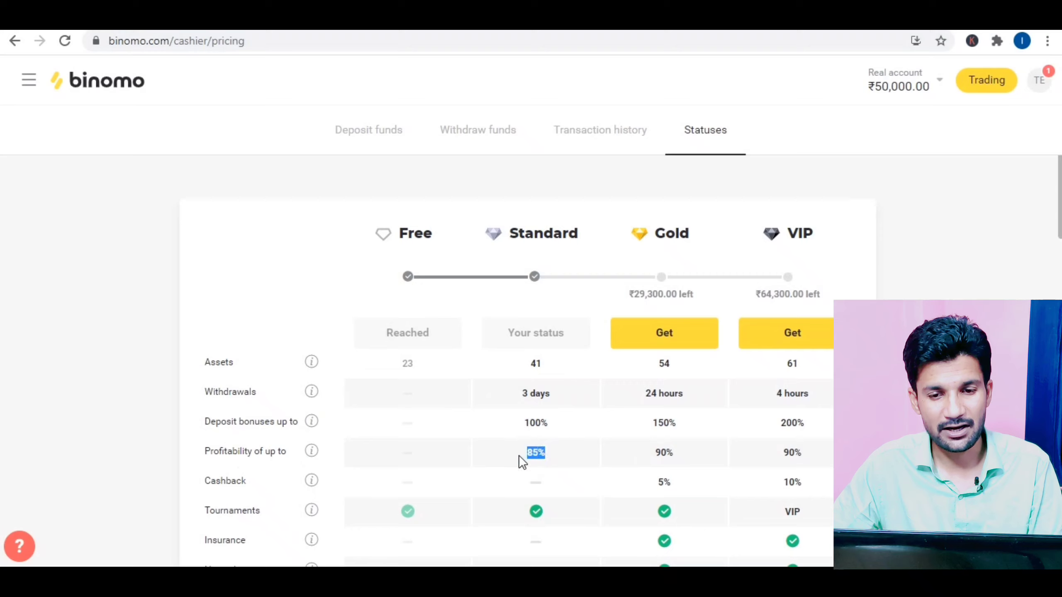
pyautogui.scroll(-3, 518, 456)
pyautogui.scroll(3, 557, 362)
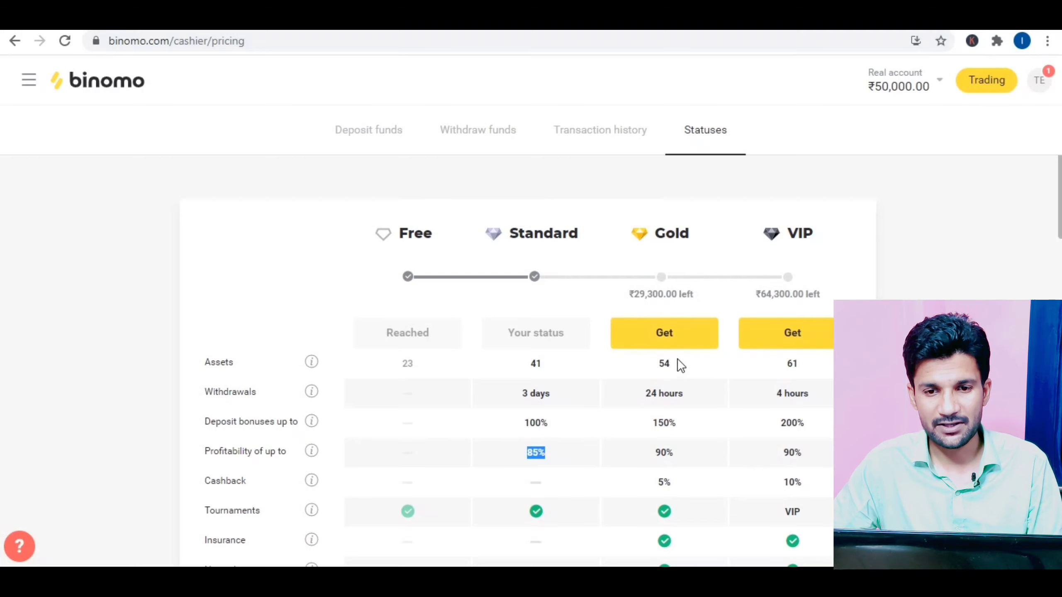
# Step: Point out Gold's 24-hour and Standard's 3-day withdrawal times and the VIP tier, then return to Deposit funds
pyautogui.moveTo(691, 395); pyautogui.dragTo(650, 395)
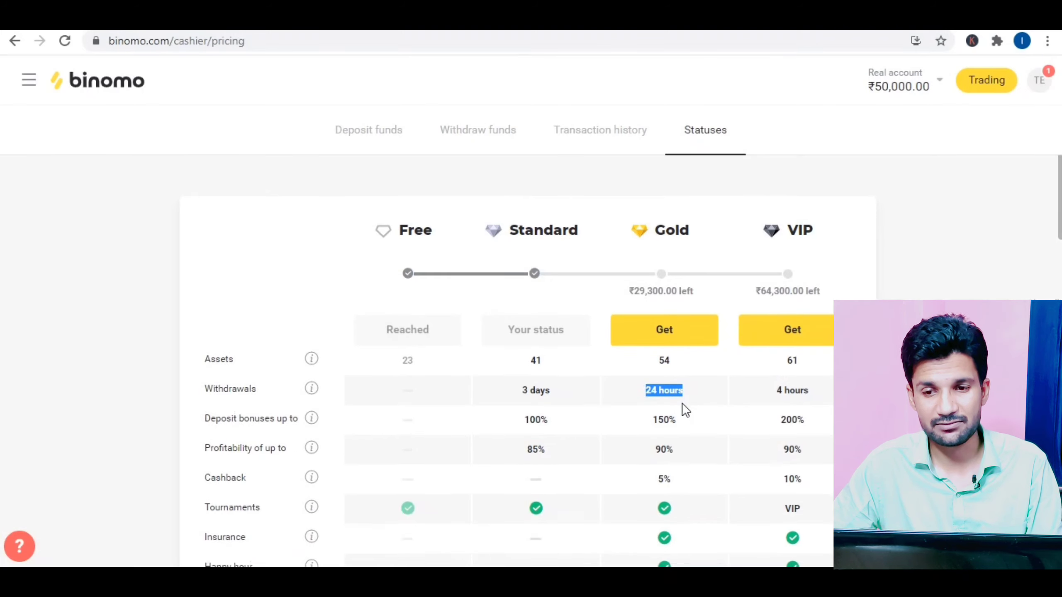
pyautogui.scroll(-5, 683, 405)
pyautogui.scroll(5, 682, 384)
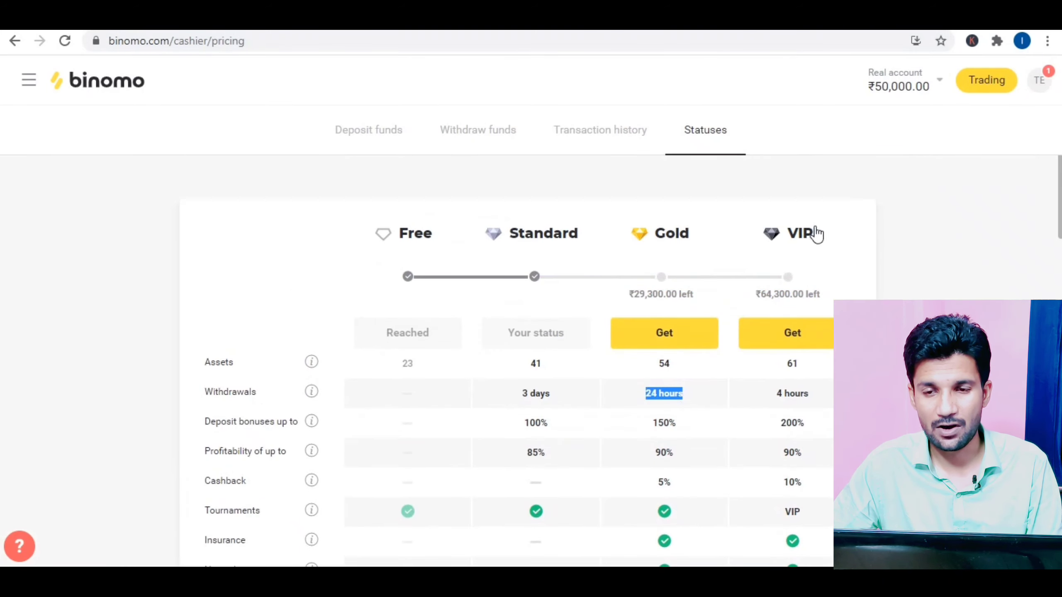
pyautogui.click(810, 240)
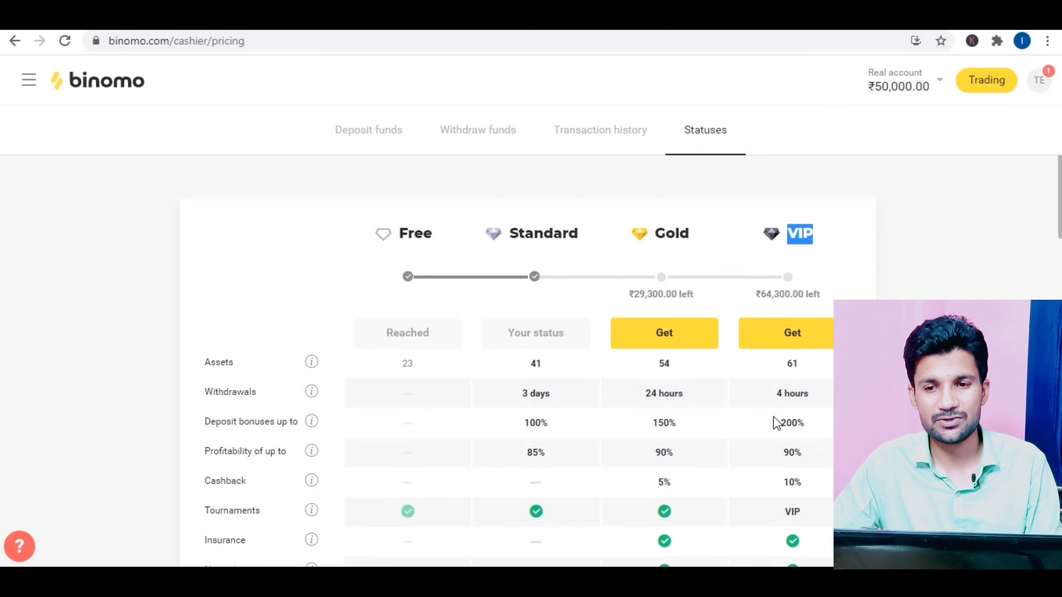
pyautogui.scroll(-2, 795, 320)
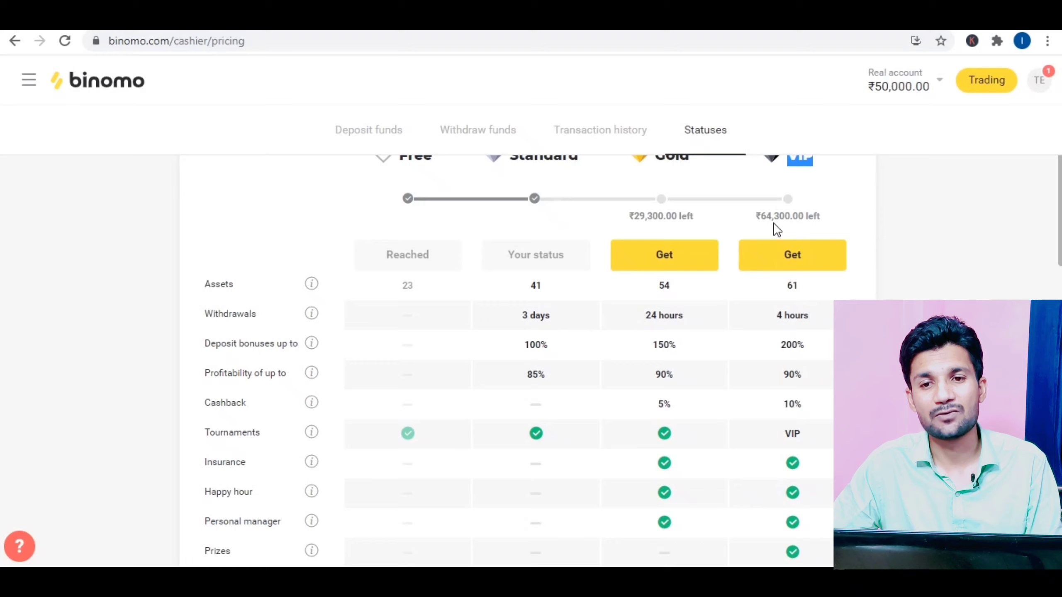
pyautogui.scroll(2, 773, 223)
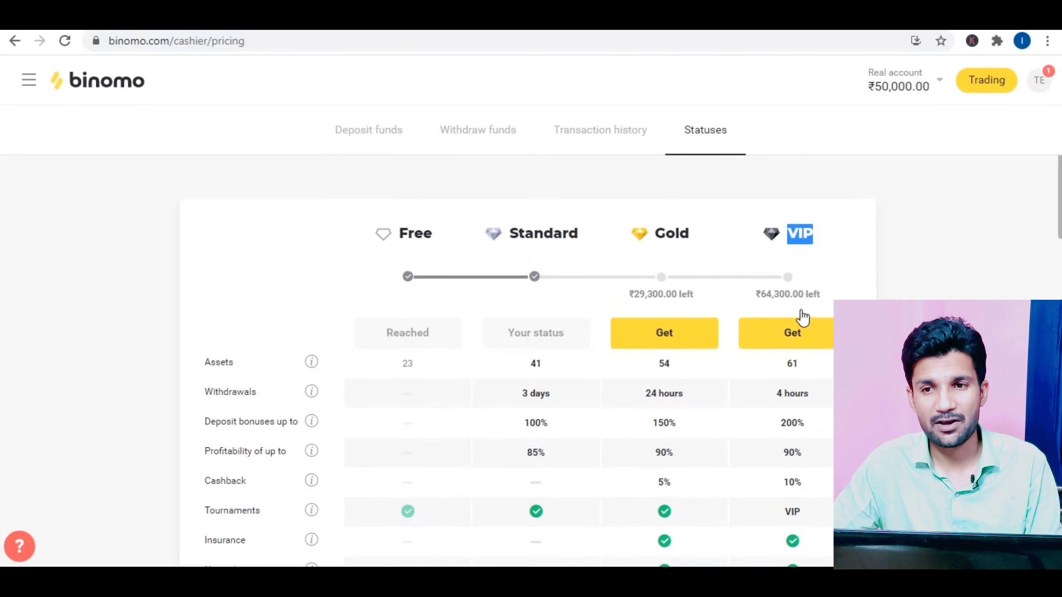
pyautogui.scroll(-4, 808, 360)
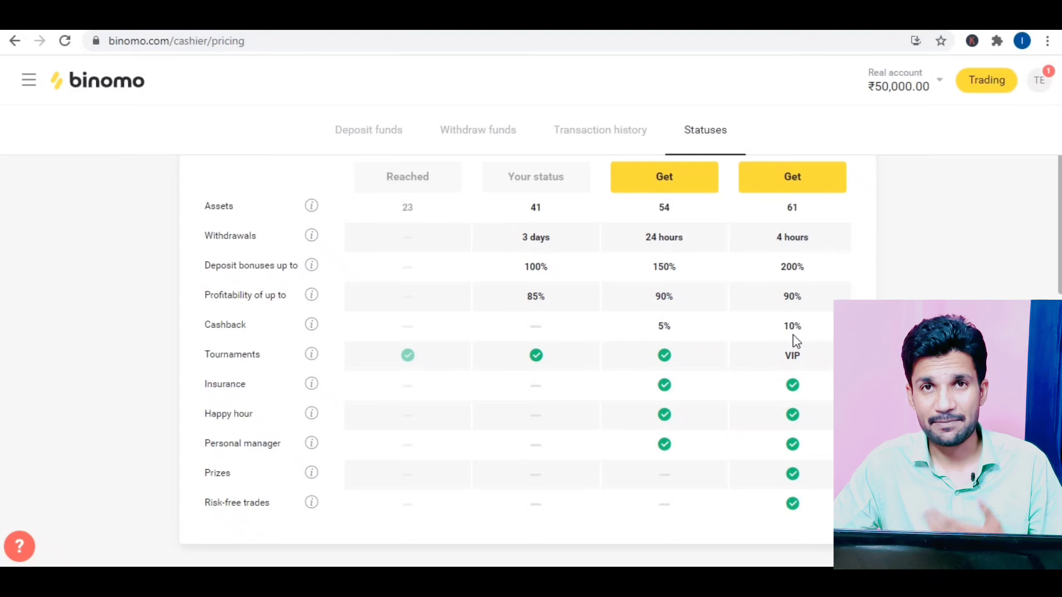
pyautogui.scroll(2, 798, 331)
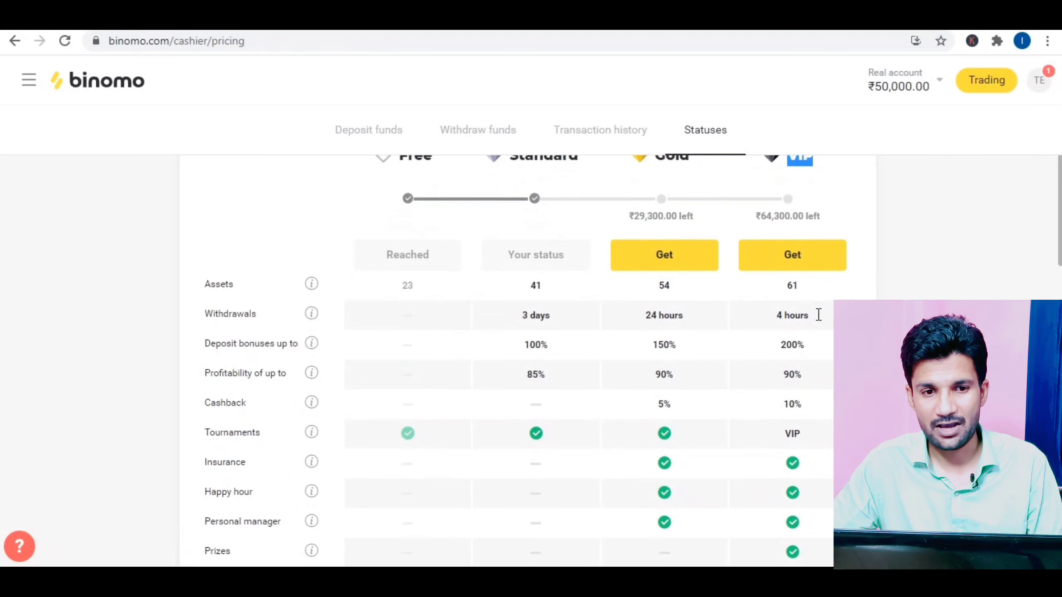
pyautogui.moveTo(818, 314); pyautogui.dragTo(774, 320)
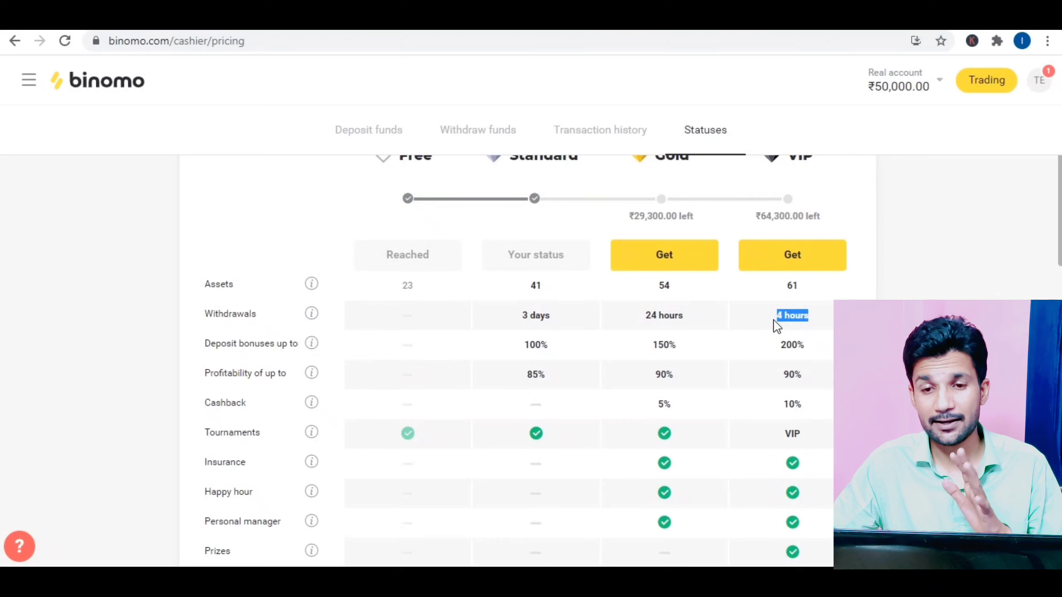
pyautogui.scroll(2, 633, 317)
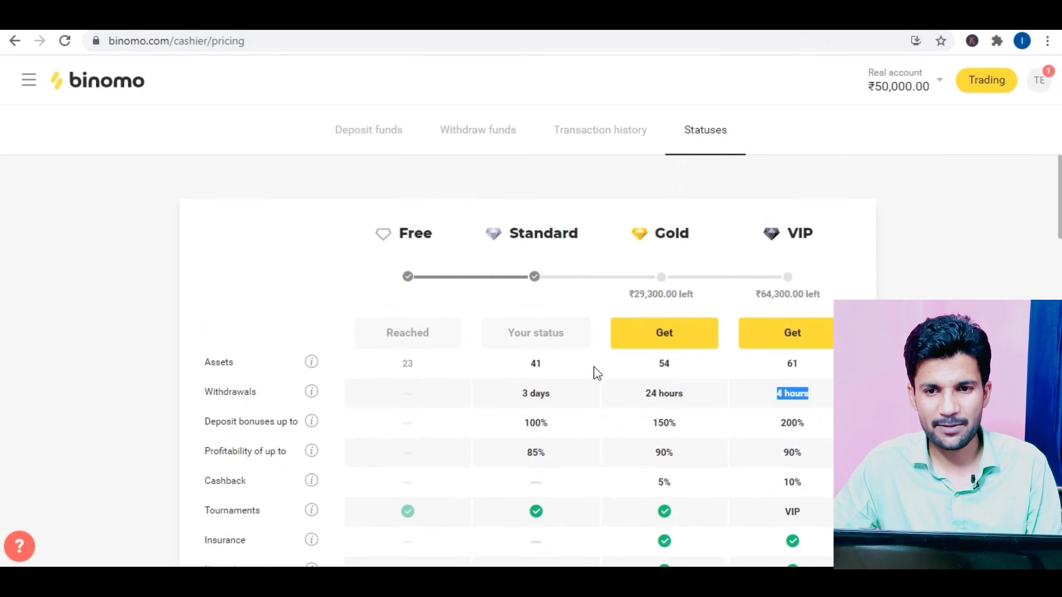
pyautogui.moveTo(556, 393); pyautogui.dragTo(516, 395)
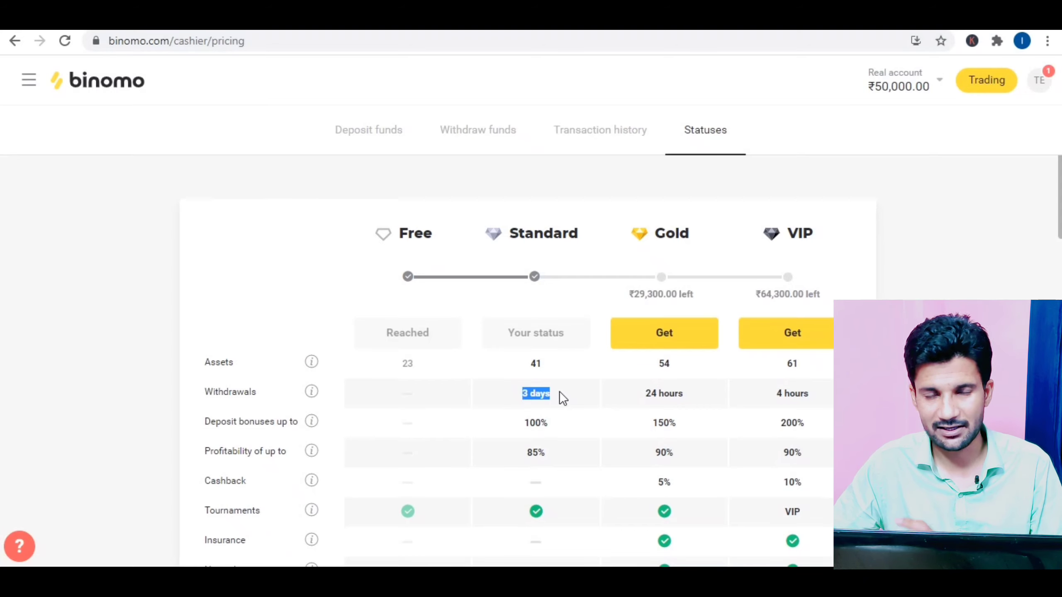
pyautogui.click(355, 129)
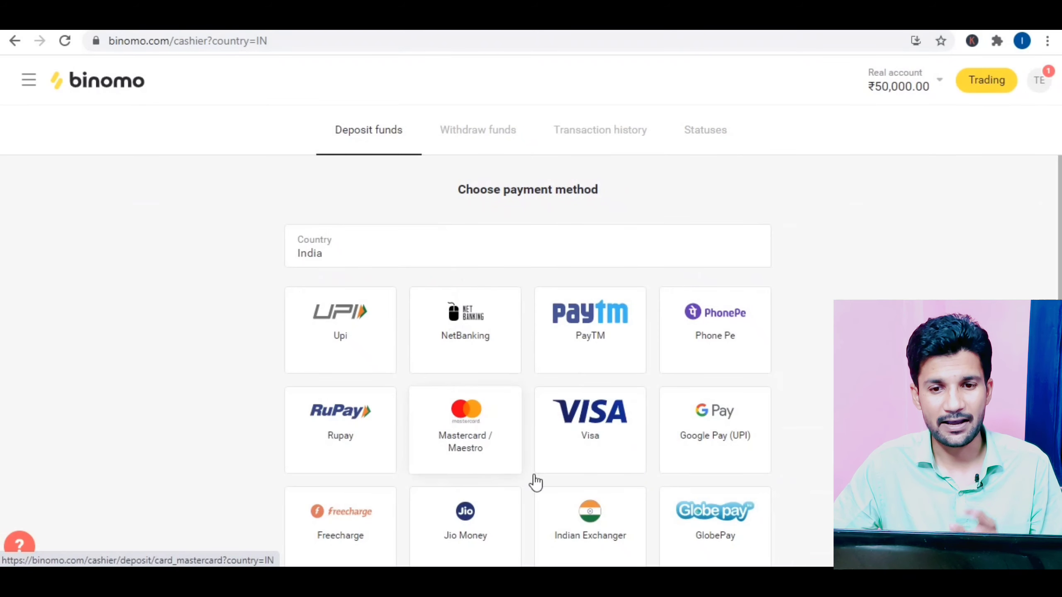
# Step: Choose Rupay for the ₹700 deposit and apply coupon ISRAR100 for a 100% bonus
pyautogui.click(348, 427)
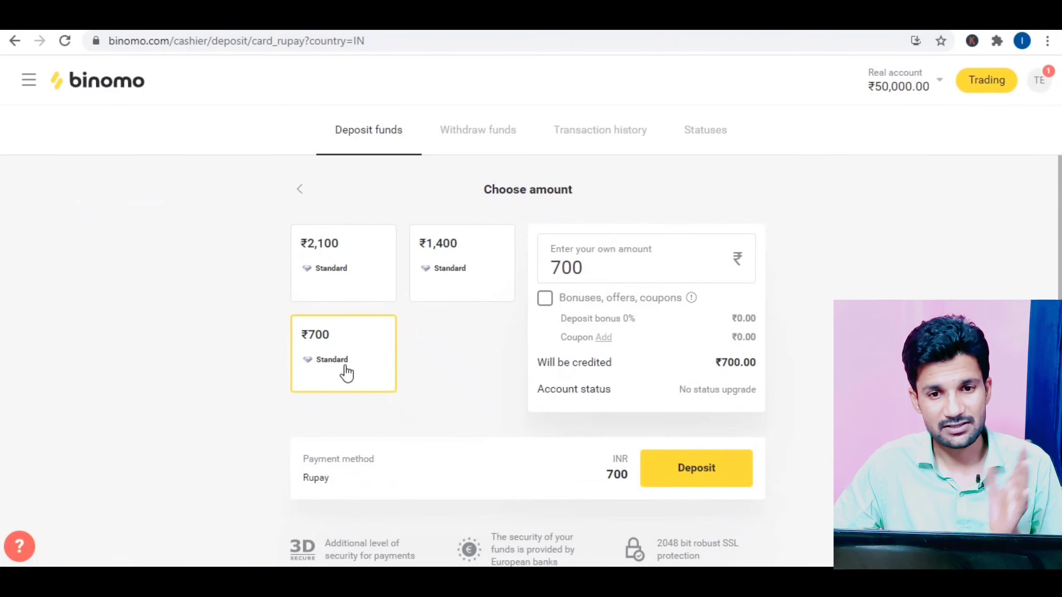
pyautogui.click(545, 299)
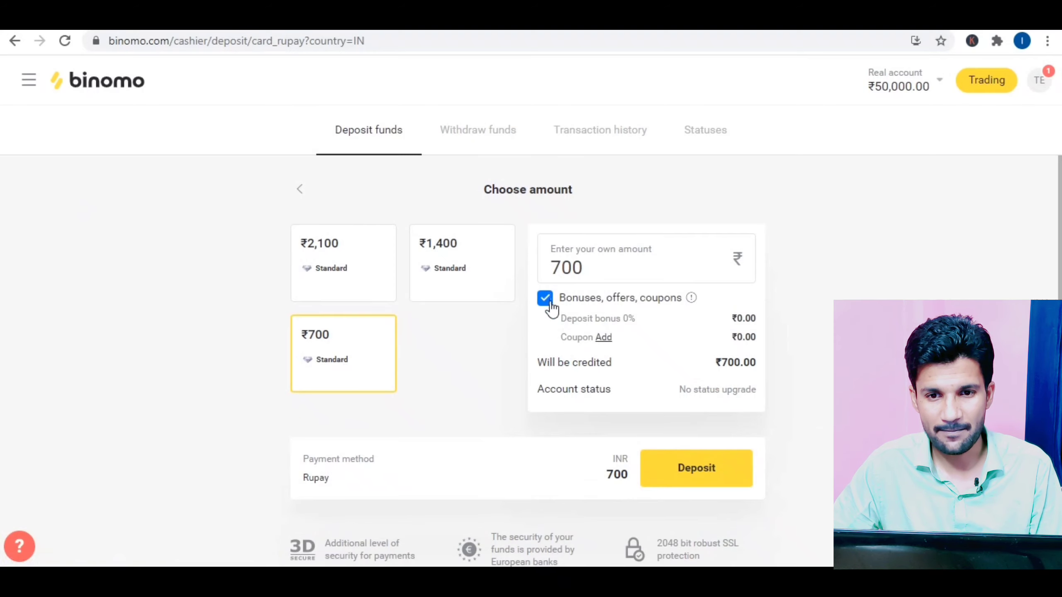
pyautogui.click(603, 337)
pyautogui.click(417, 354)
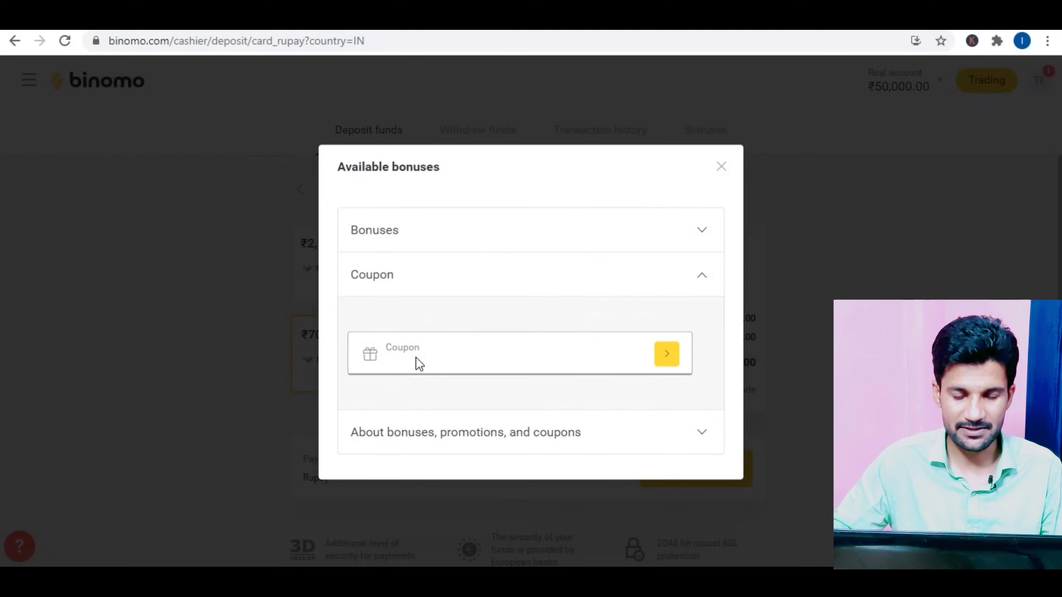
pyautogui.write('israr')
pyautogui.press('BackSpace')
pyautogui.press('BackSpace')
pyautogui.press('BackSpace')
pyautogui.press('BackSpace')
pyautogui.press('BackSpace')
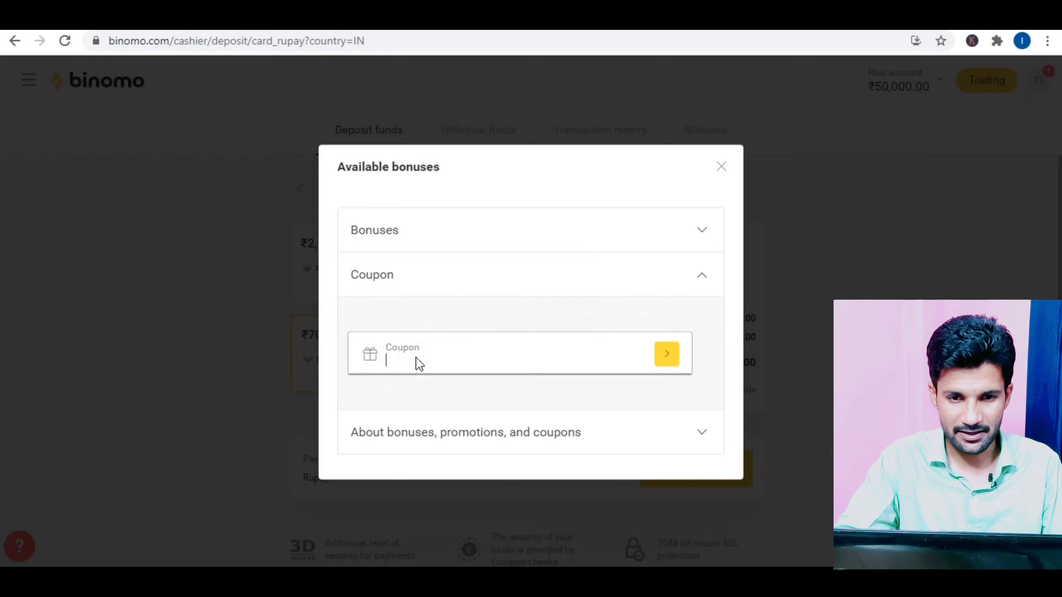
pyautogui.write('ISRAR100')
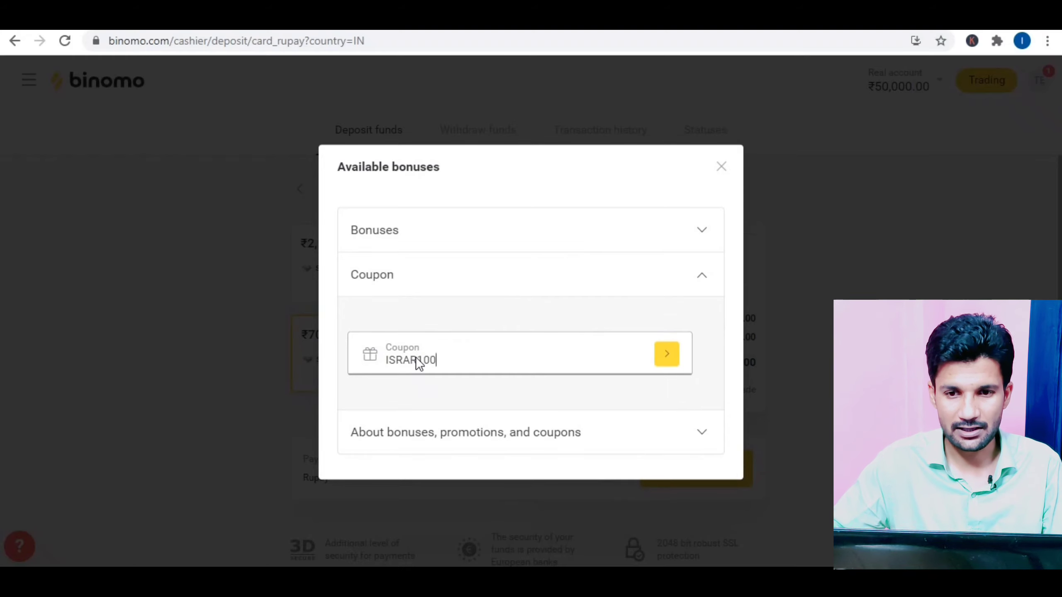
pyautogui.click(668, 364)
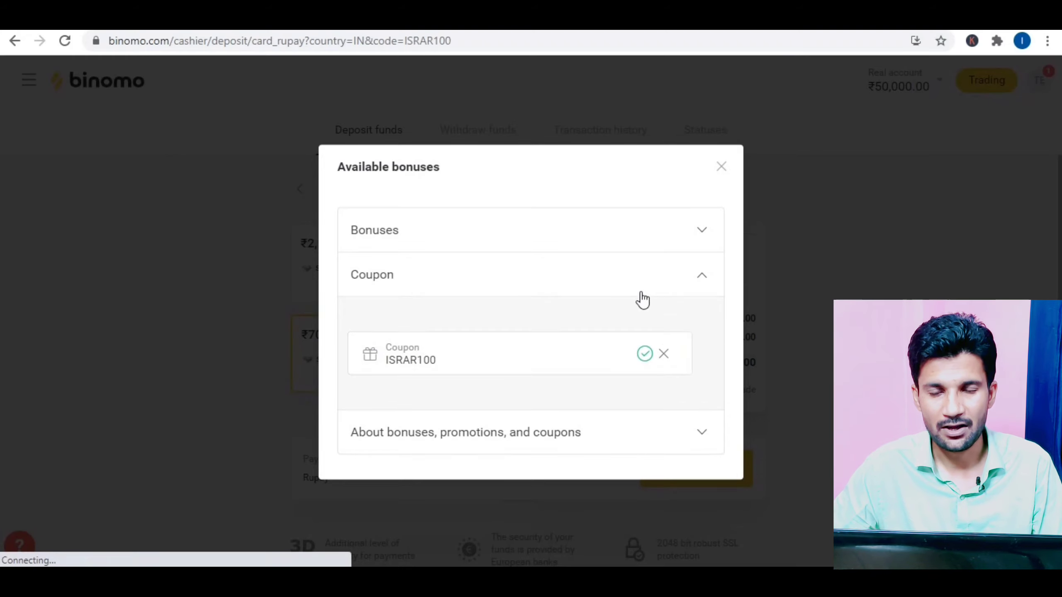
pyautogui.click(722, 167)
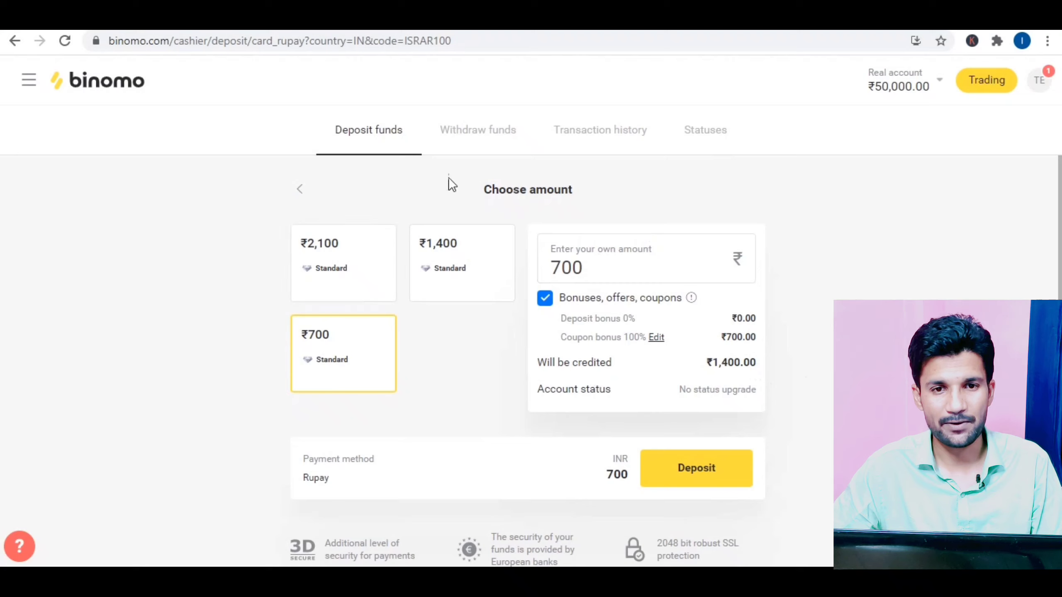
# Step: Switch to IndianCash, confirm a 2000 deposit credits ₹4,000.00, then go to the trading screen
pyautogui.click(299, 189)
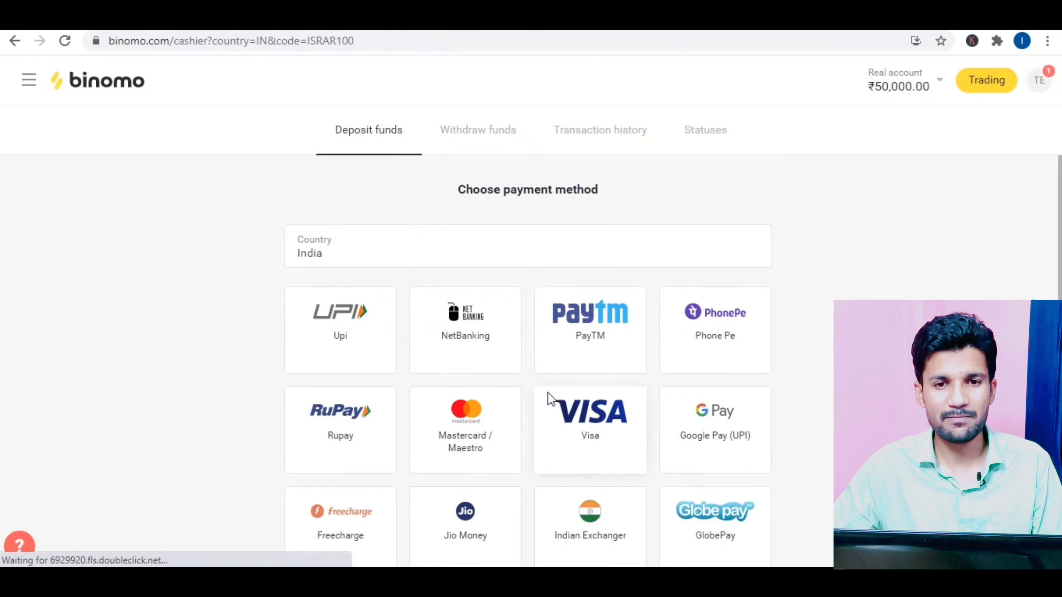
pyautogui.scroll(-5, 610, 357)
pyautogui.scroll(5, 618, 347)
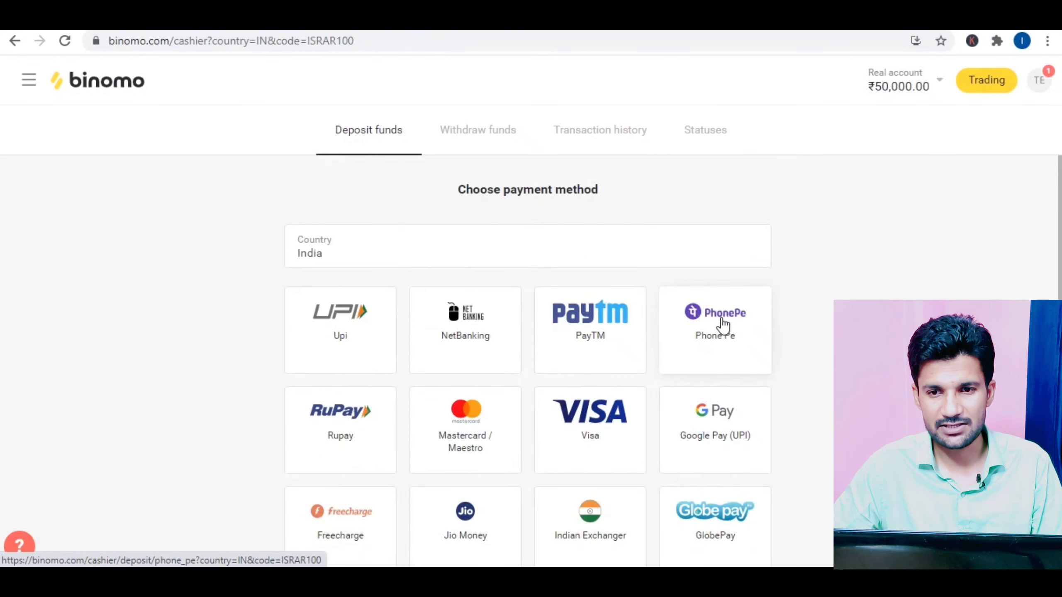
pyautogui.scroll(-3, 669, 376)
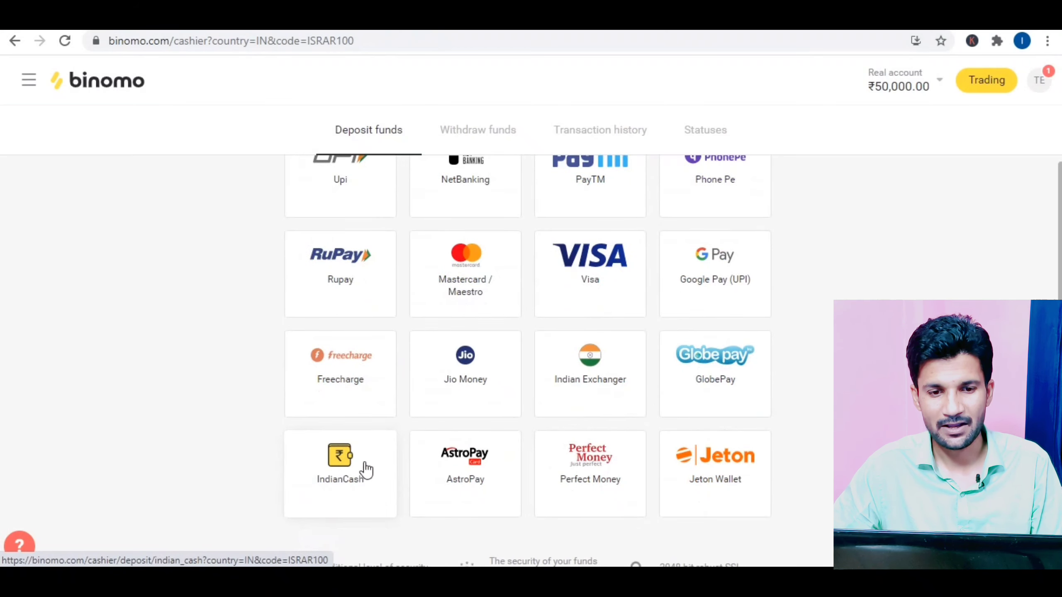
pyautogui.click(341, 470)
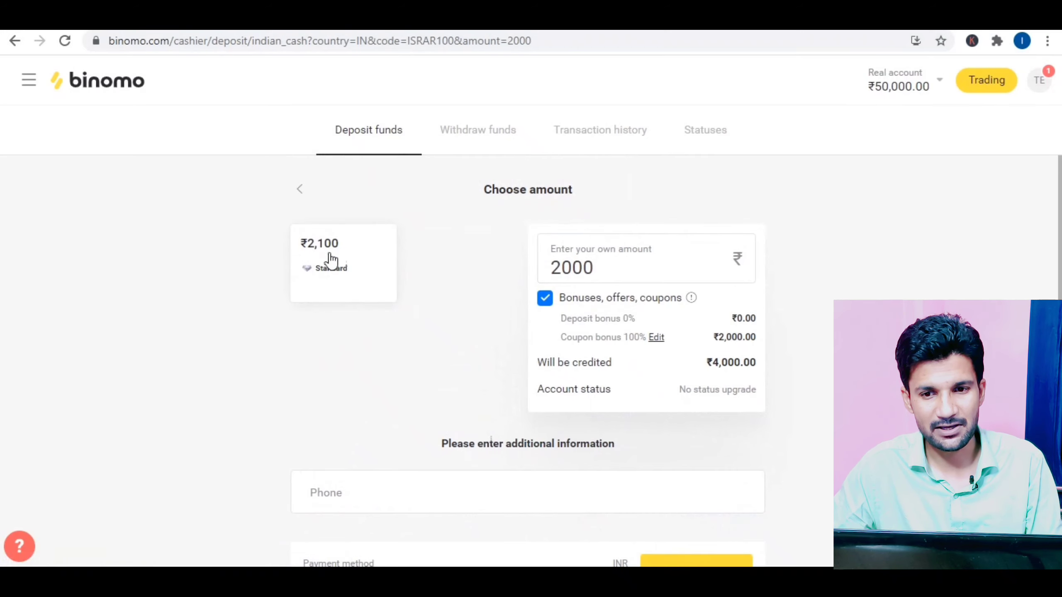
pyautogui.click(617, 267)
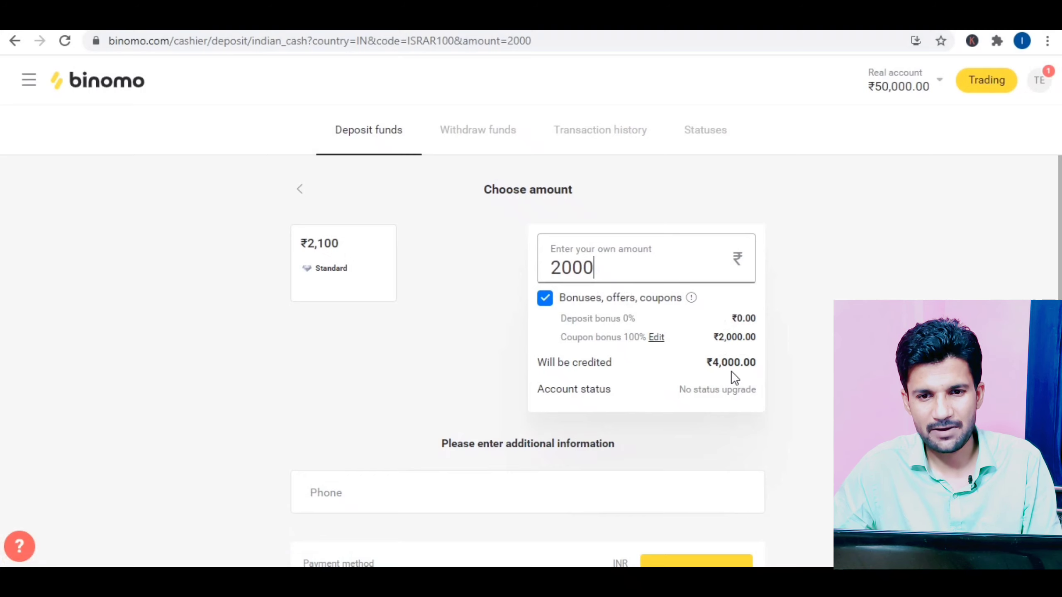
pyautogui.scroll(-3, 736, 373)
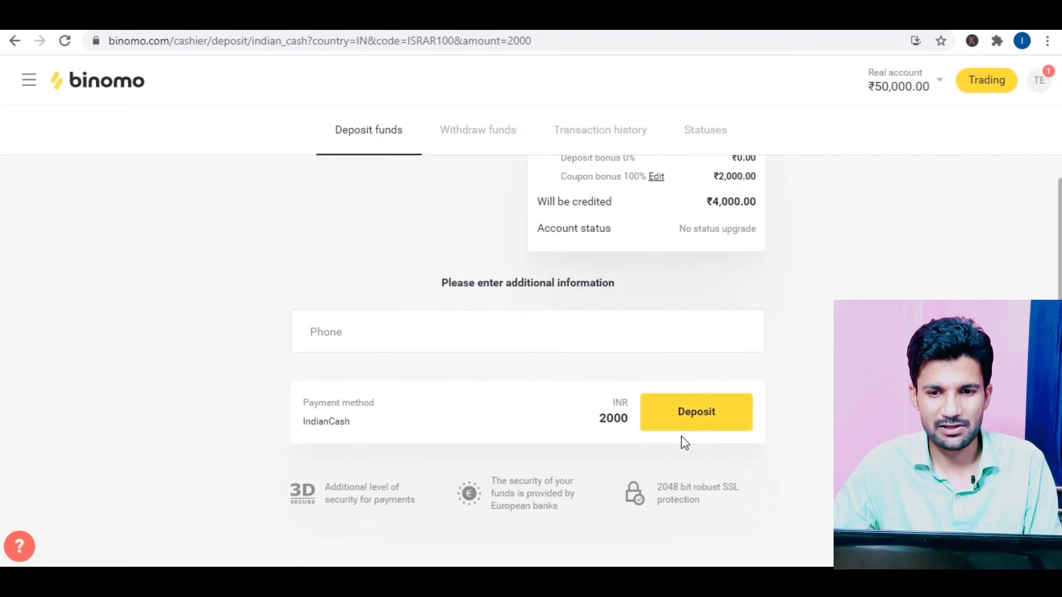
pyautogui.scroll(3, 611, 397)
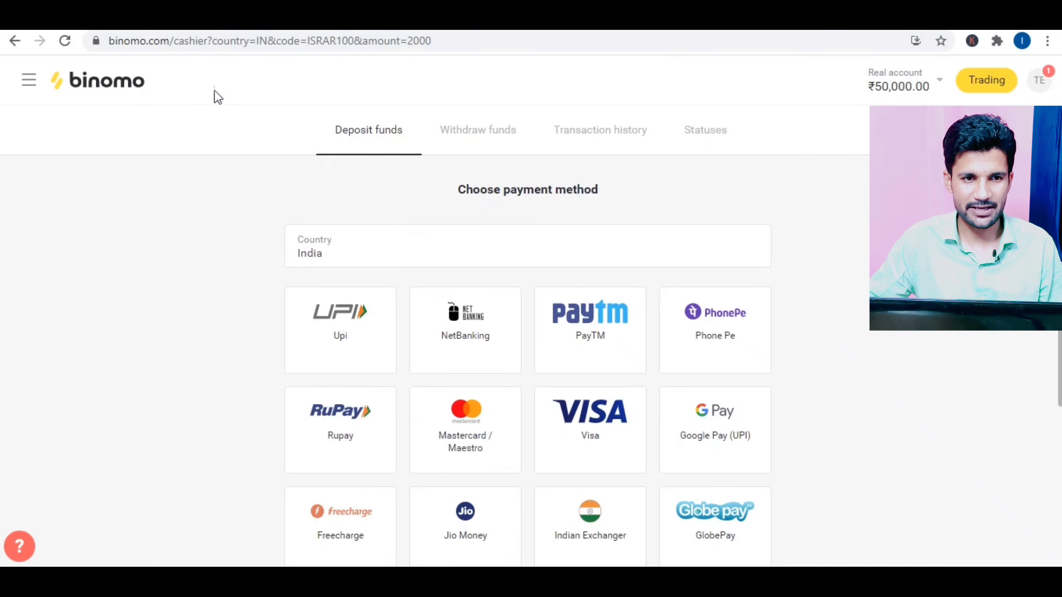
pyautogui.click(75, 88)
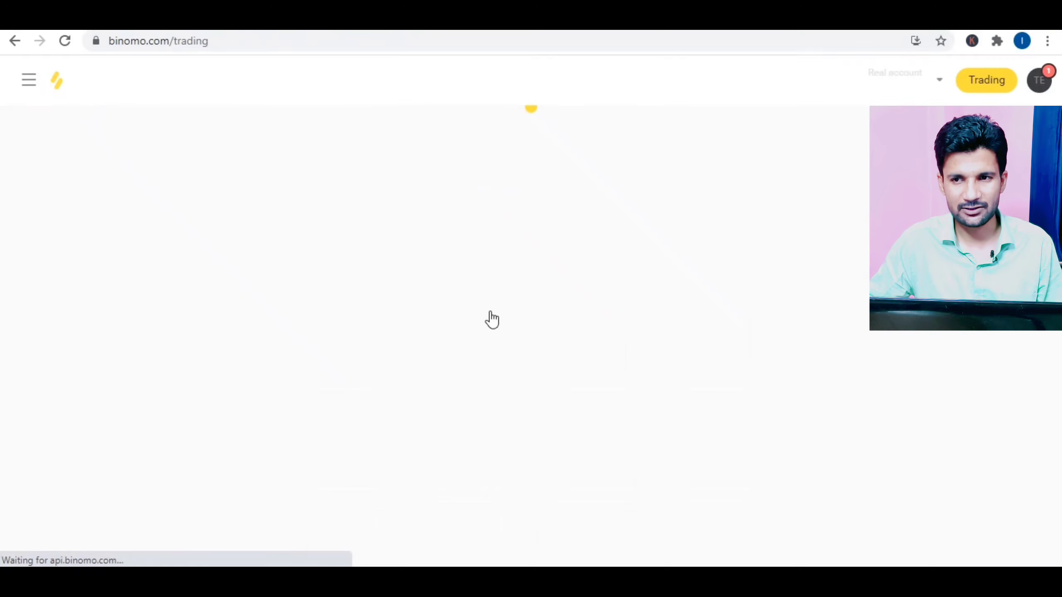